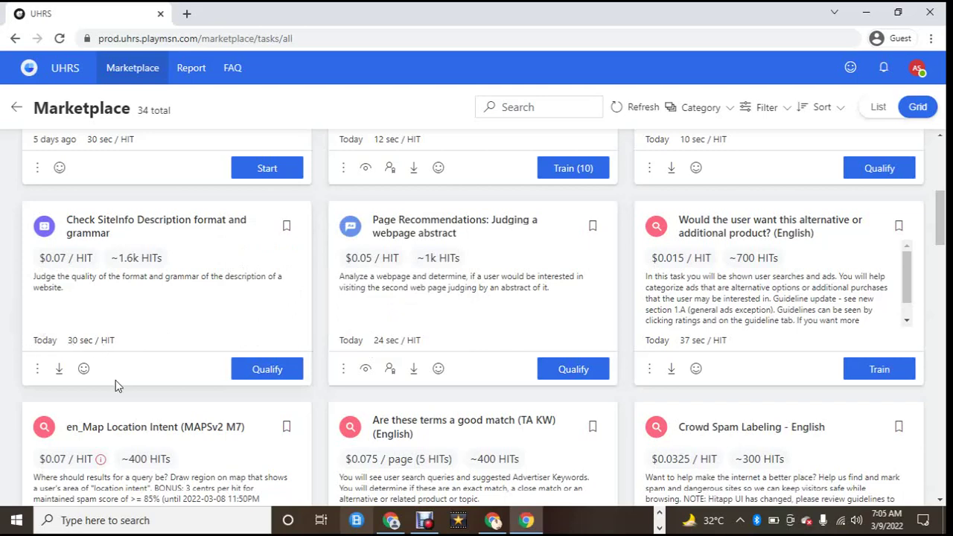
Begin the 'Check SiteInfo Description format and grammar' qualification test from its Marketplace card.
mouse_move(260, 371)
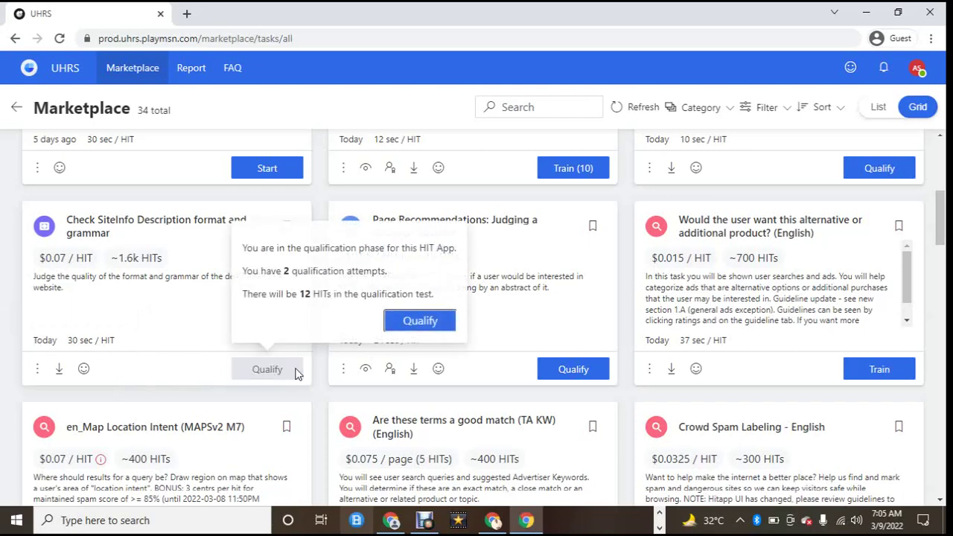
left_click(433, 328)
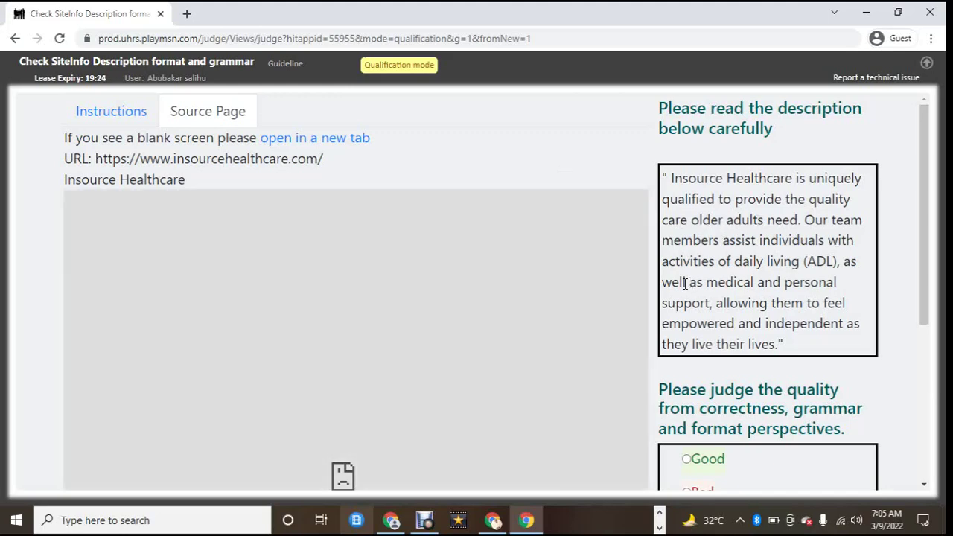
Submit a Bad judgment for the Insource Healthcare description and accept the 'You're correct!' result.
scroll(673, 287, "down", 2)
scroll(598, 310, "up", 2)
scroll(717, 308, "down", 3)
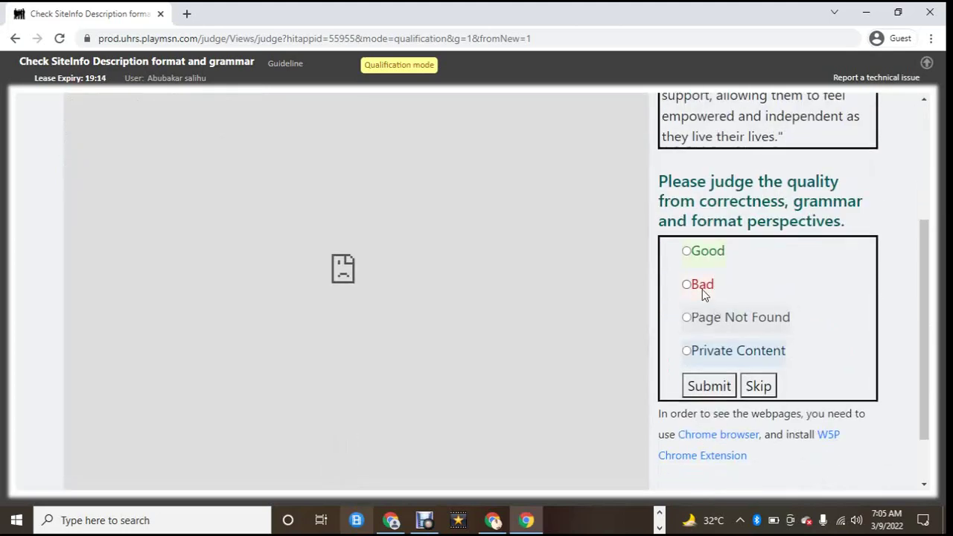
left_click(704, 389)
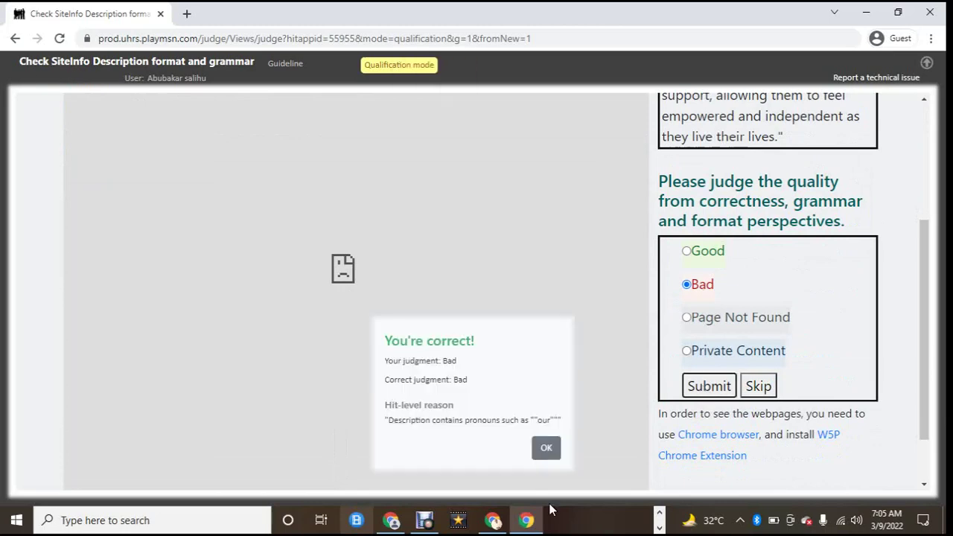
left_click(542, 452)
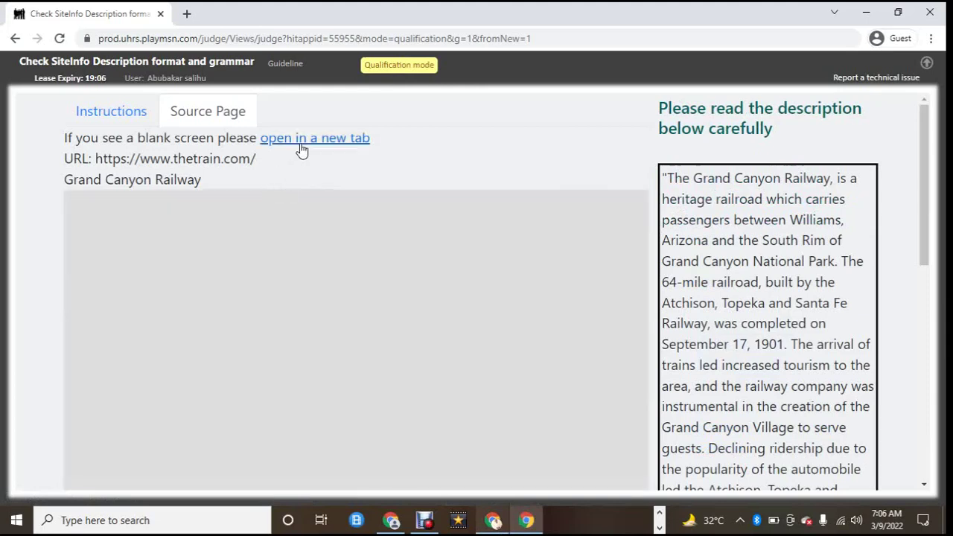
Review the Grand Canyon Railway website, thetrain.com, in a new tab alongside the judging task.
left_click(304, 148)
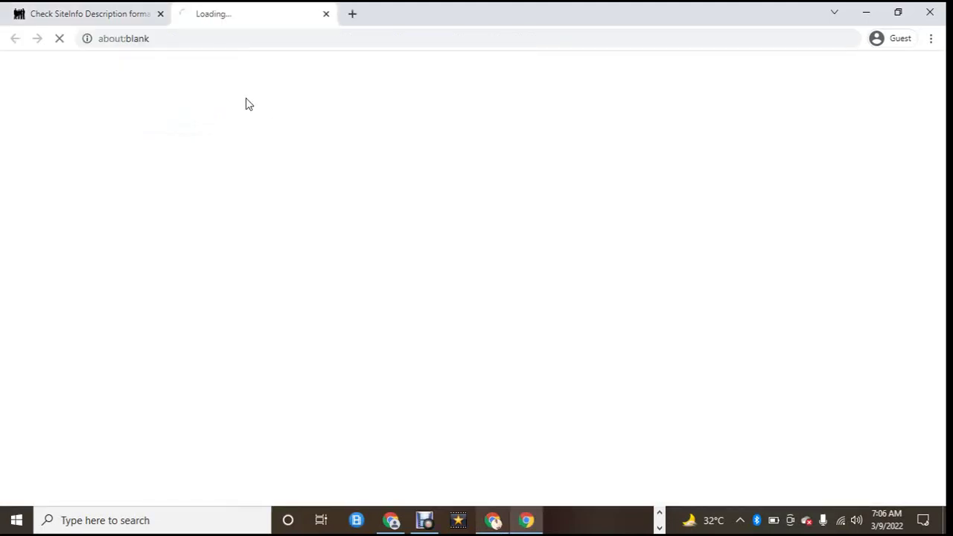
left_click(112, 15)
left_click(253, 14)
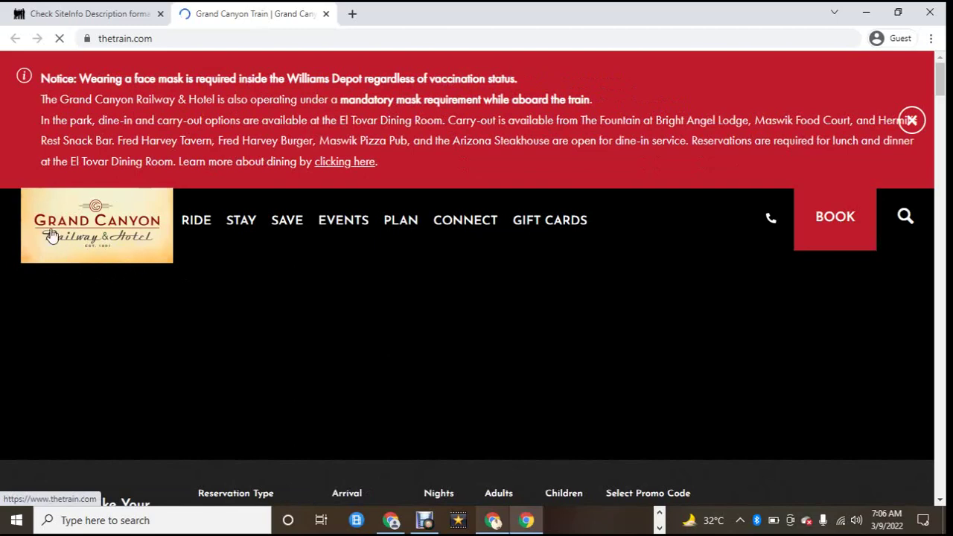
left_click(83, 14)
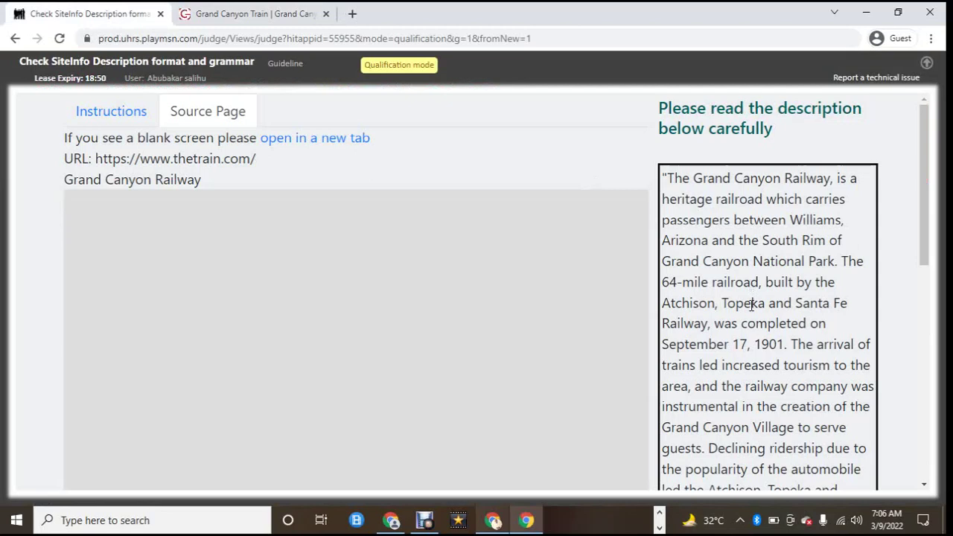
scroll(752, 305, "down", 3)
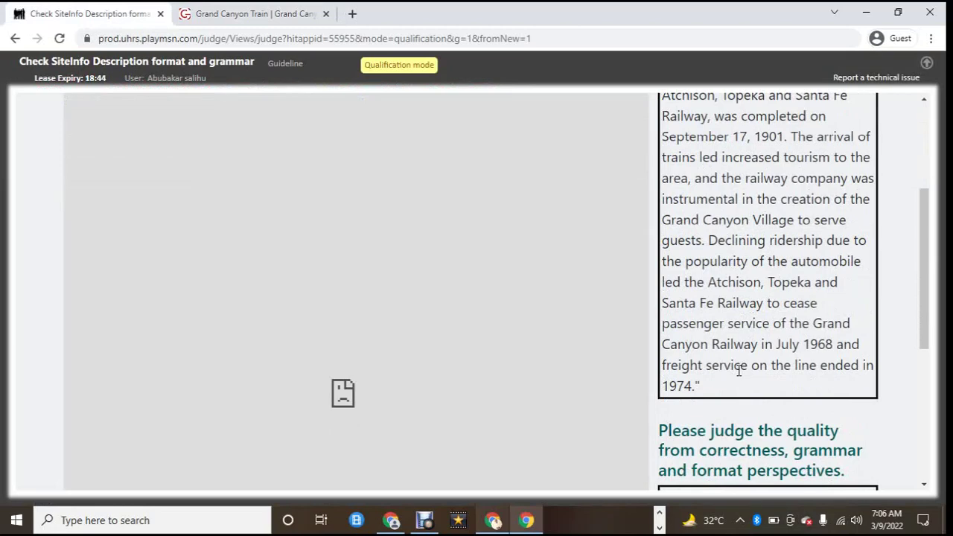
scroll(739, 370, "up", 3)
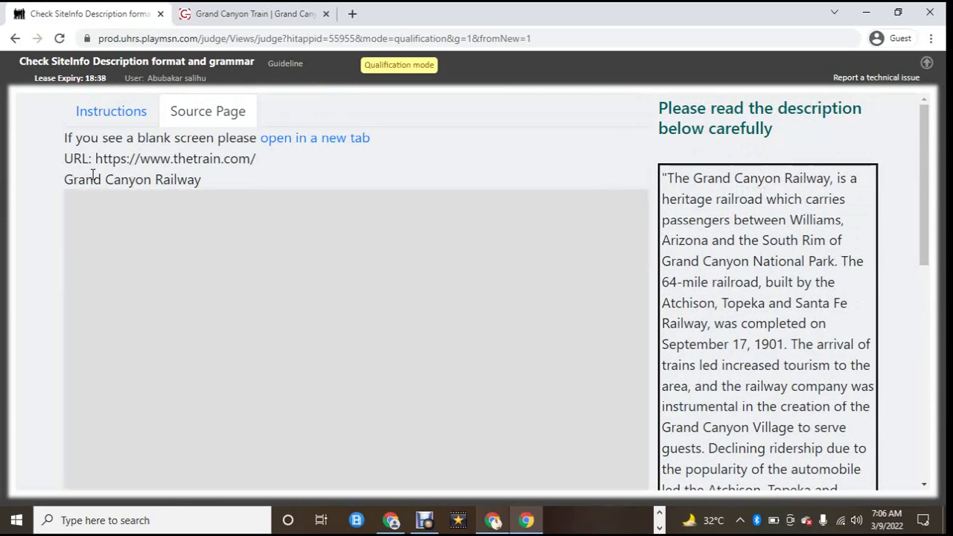
left_click(228, 14)
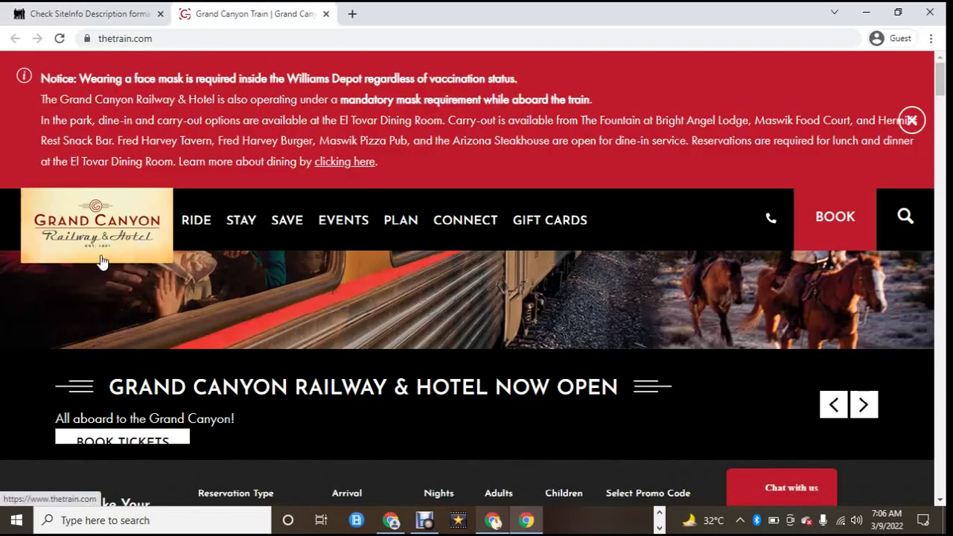
scroll(136, 246, "down", 5)
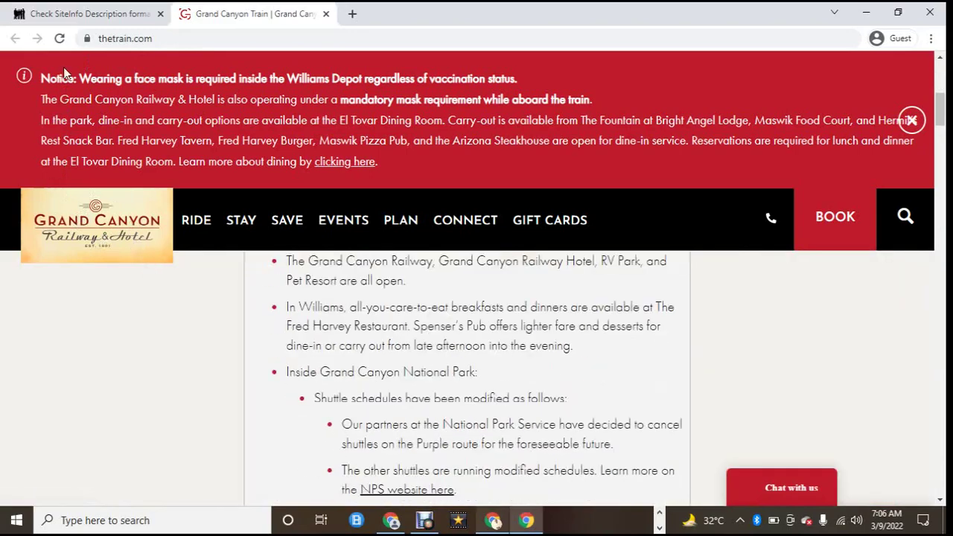
left_click(85, 14)
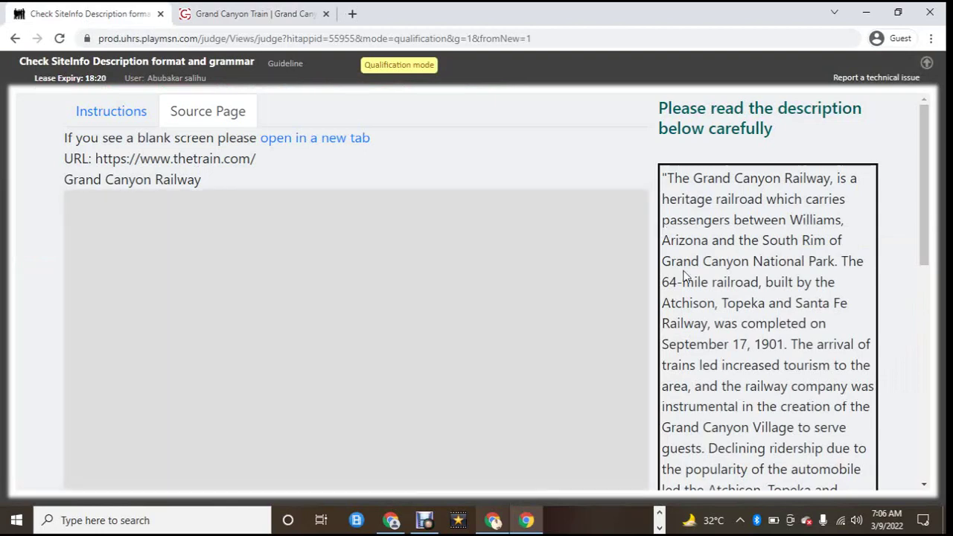
Judge the Grand Canyon Railway description Good, submit, and accept the correct result.
scroll(681, 290, "down", 5)
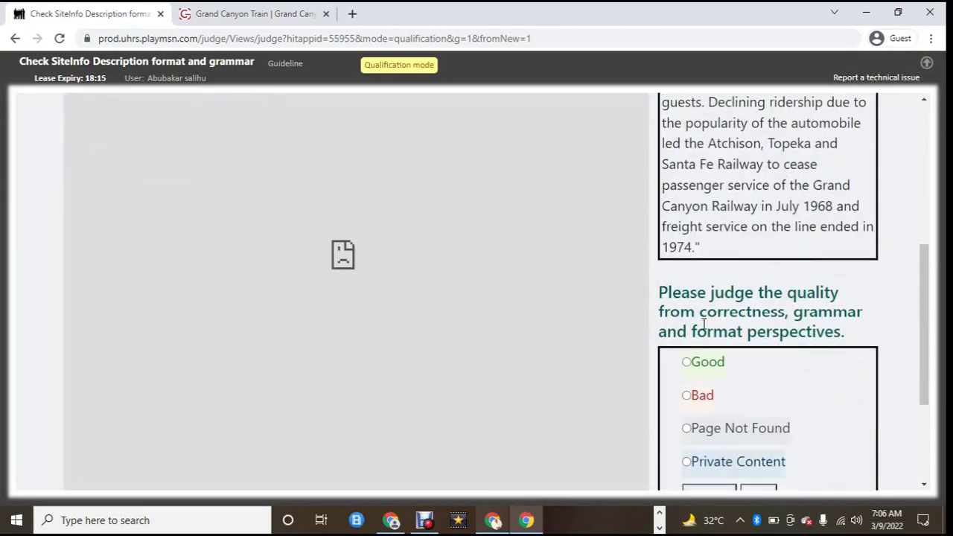
left_click(709, 362)
scroll(712, 363, "down", 2)
left_click(721, 365)
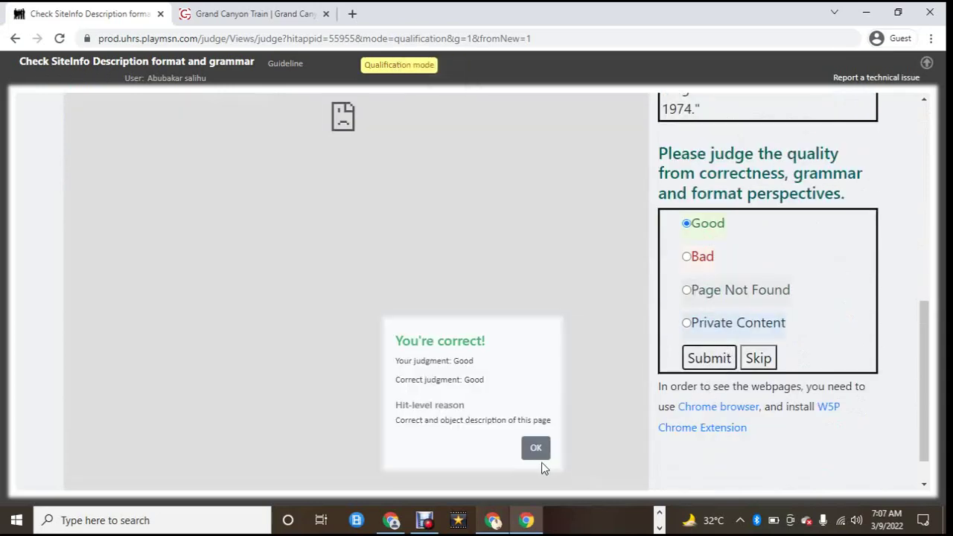
left_click(536, 448)
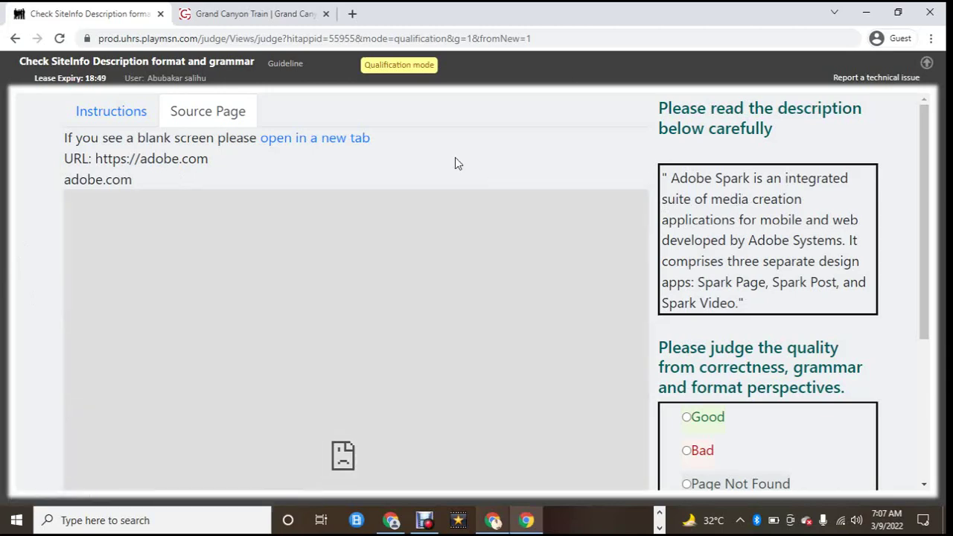
Check adobe.com in a new tab, dismissing its region-choice prompt, then return to the task.
left_click(315, 137)
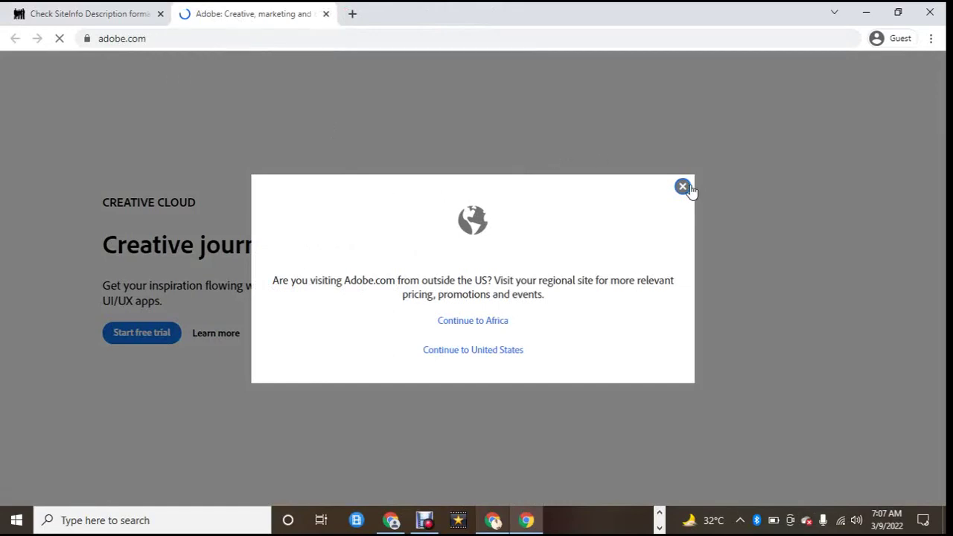
left_click(683, 187)
scroll(257, 213, "down", 3)
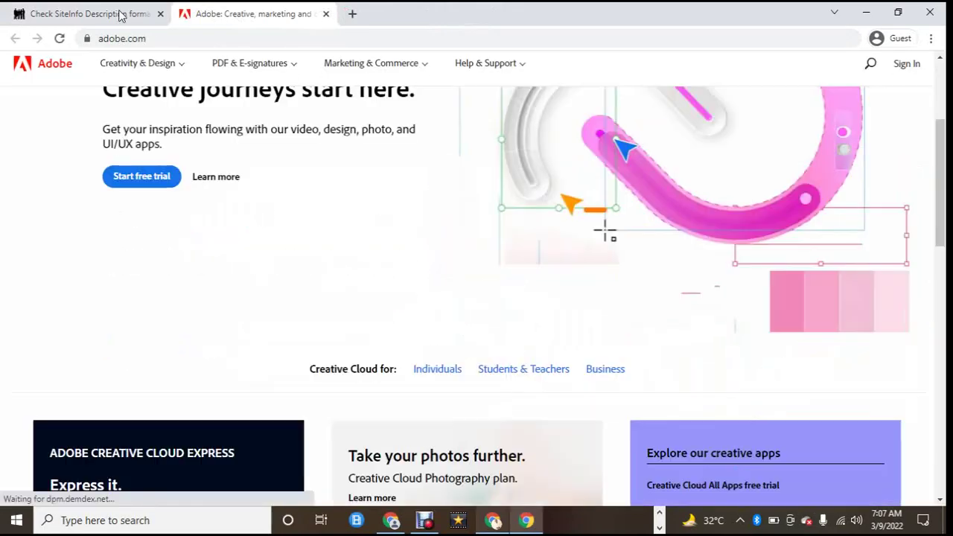
left_click(145, 13)
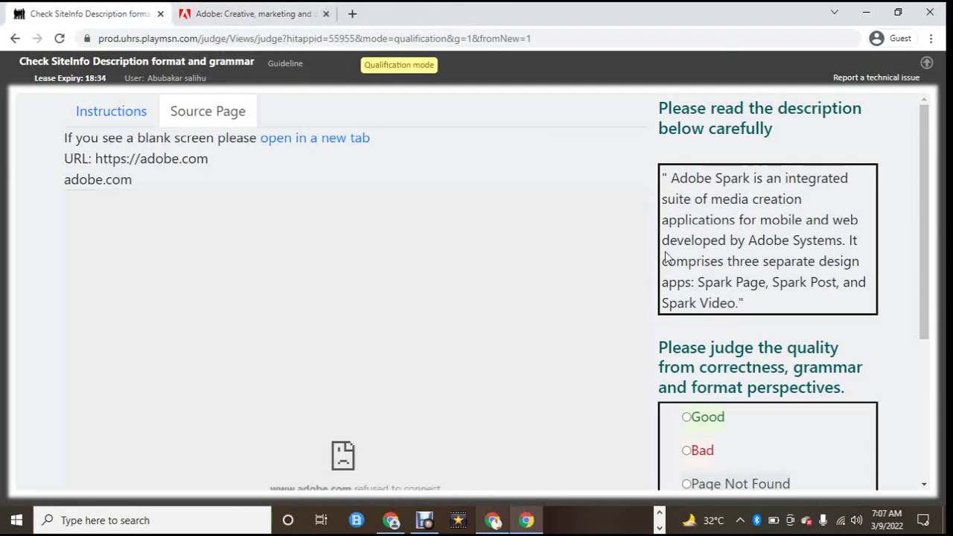
Judge the Adobe Spark description Bad, submit, and accept the correct result.
scroll(792, 249, "down", 3)
left_click(697, 244)
left_click(696, 350)
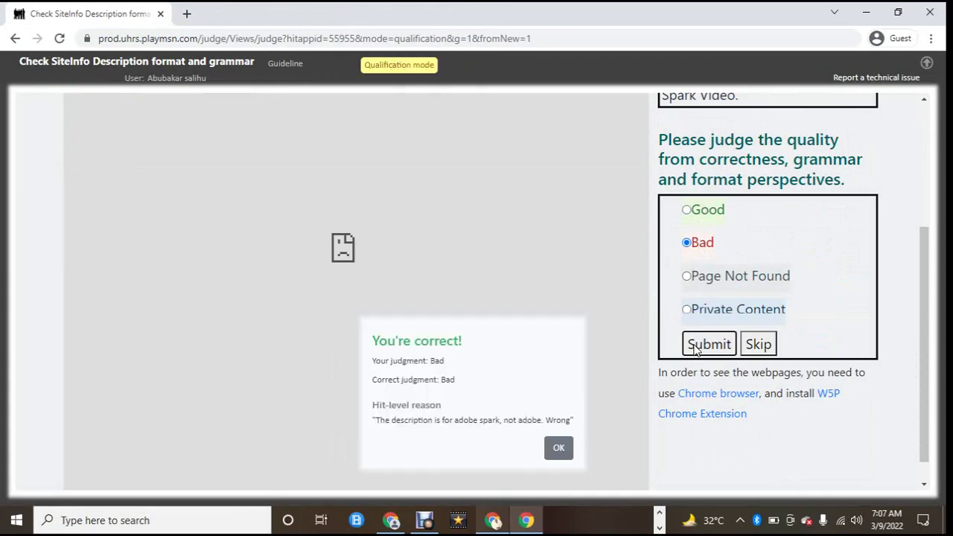
left_click(557, 450)
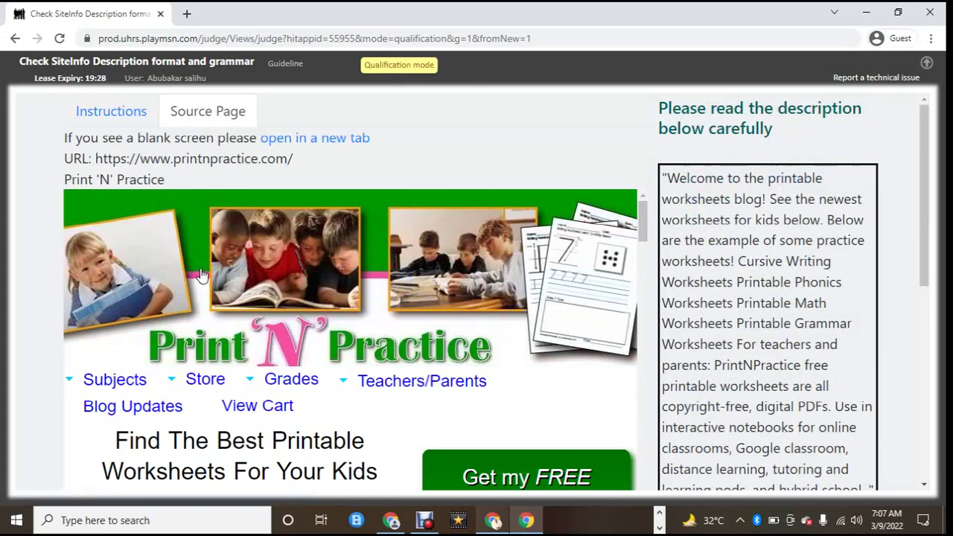
Inspect the Print'N'Practice preview's Teachers/Parents menu, then submit a Good rating.
left_click(435, 381)
scroll(707, 264, "down", 2)
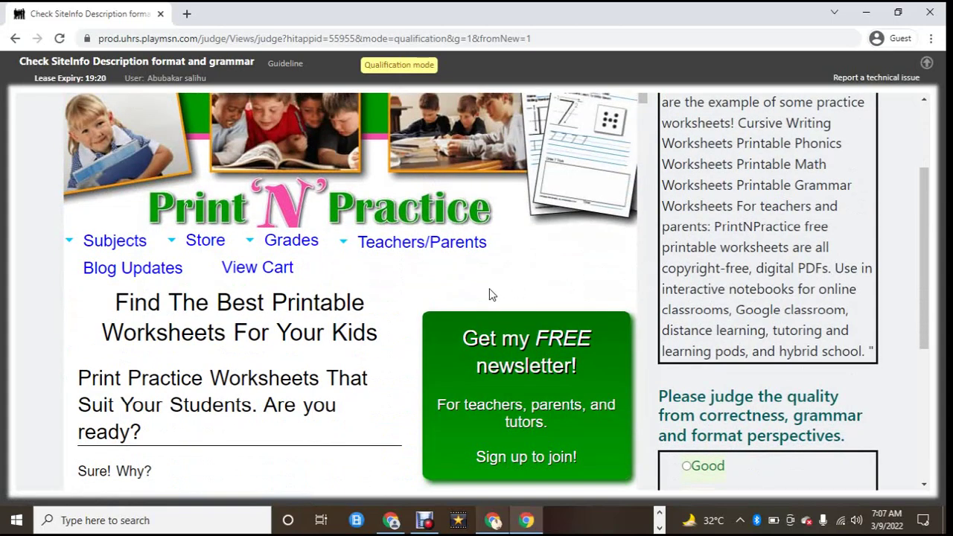
scroll(665, 242, "up", 2)
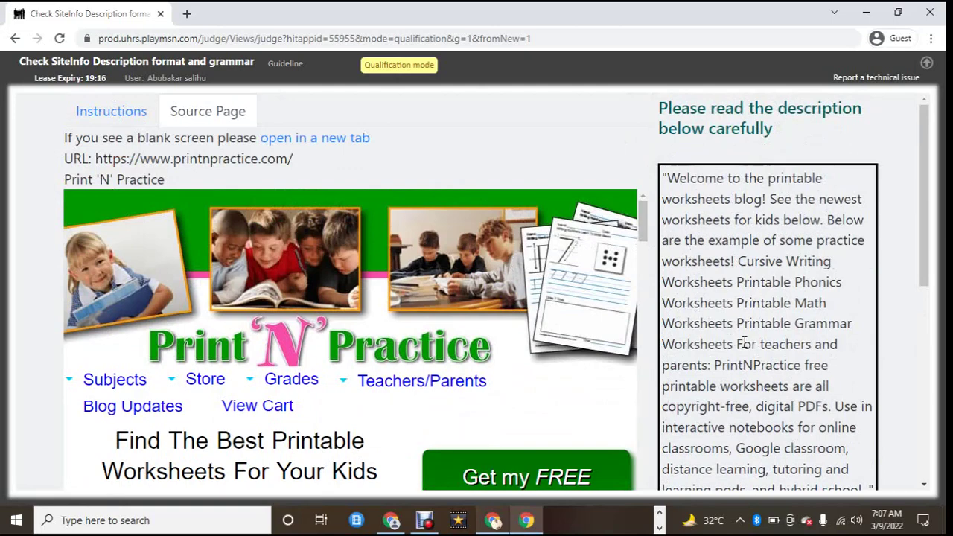
scroll(744, 342, "down", 1)
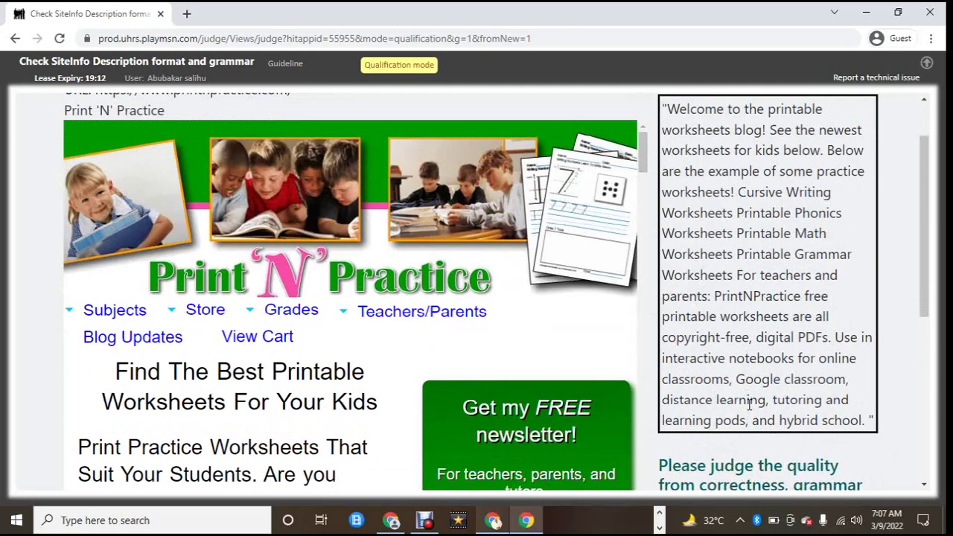
scroll(700, 394, "down", 2)
left_click(708, 397)
scroll(711, 402, "down", 3)
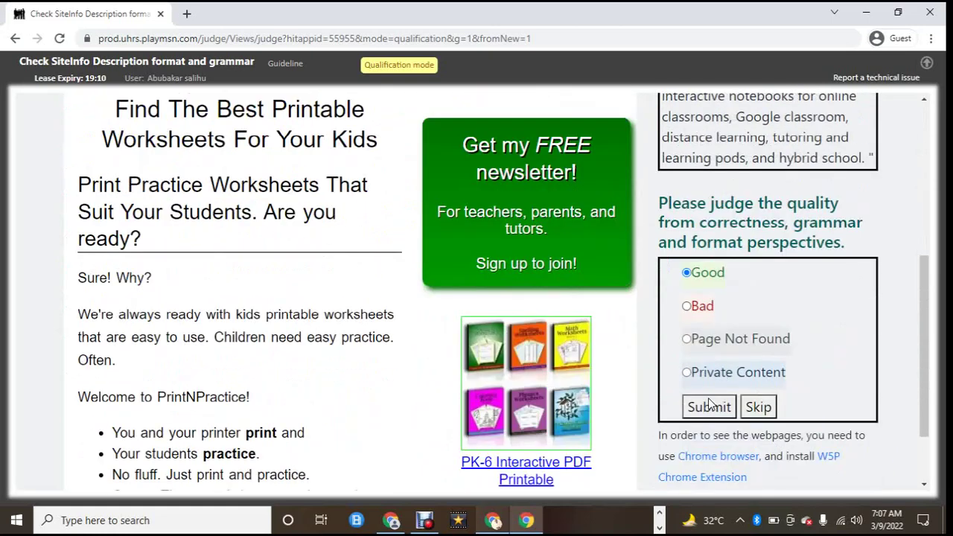
left_click(710, 325)
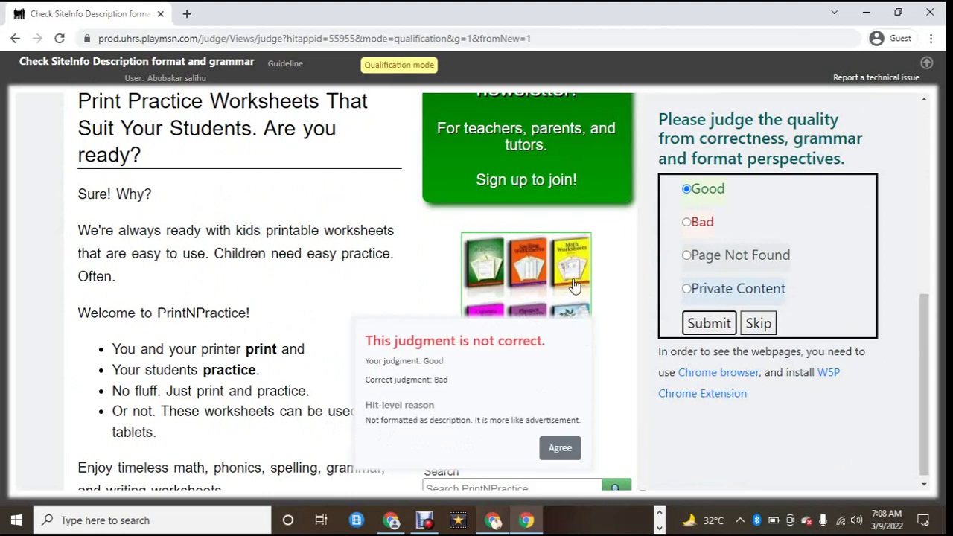
Read the 'not correct' feedback that Bad was right and agree to continue.
scroll(575, 255, "up", 3)
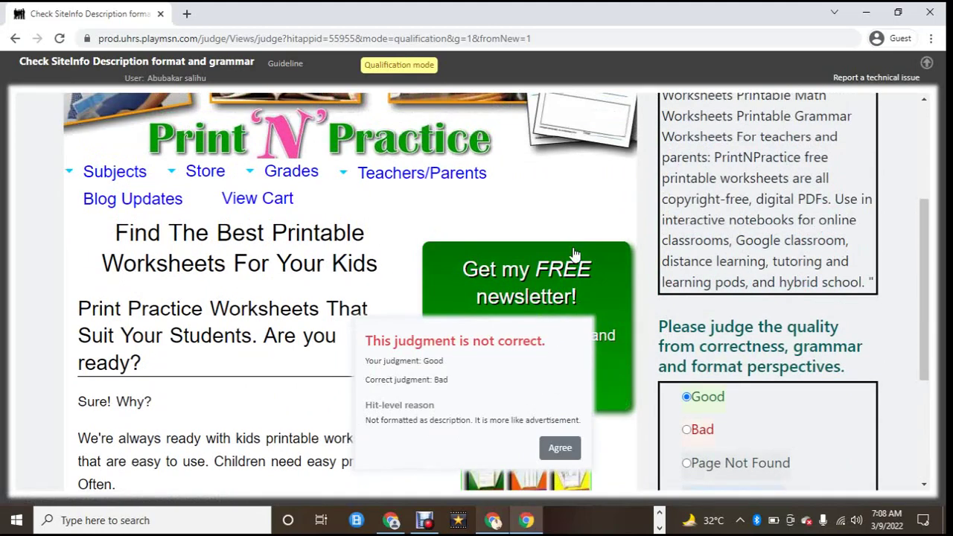
scroll(575, 255, "up", 2)
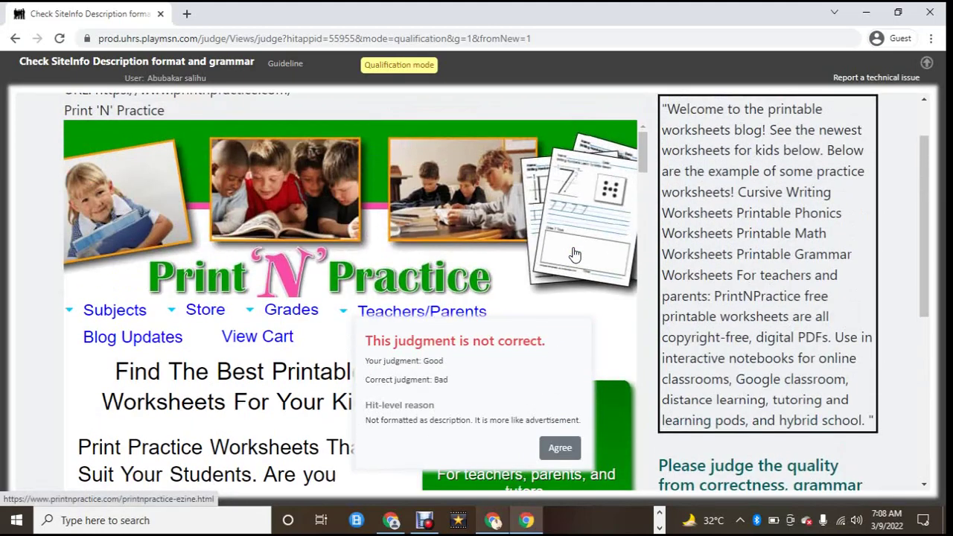
scroll(575, 255, "up", 1)
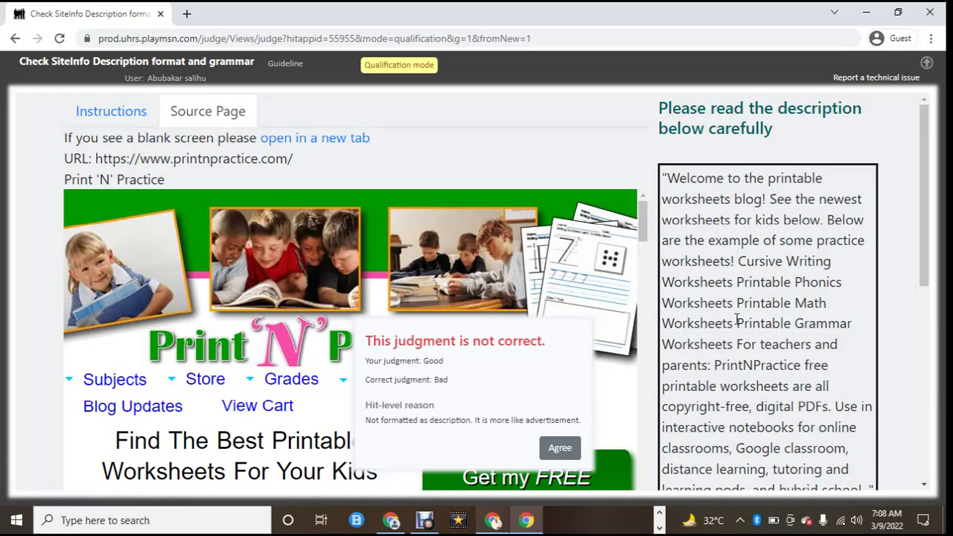
scroll(737, 319, "down", 1)
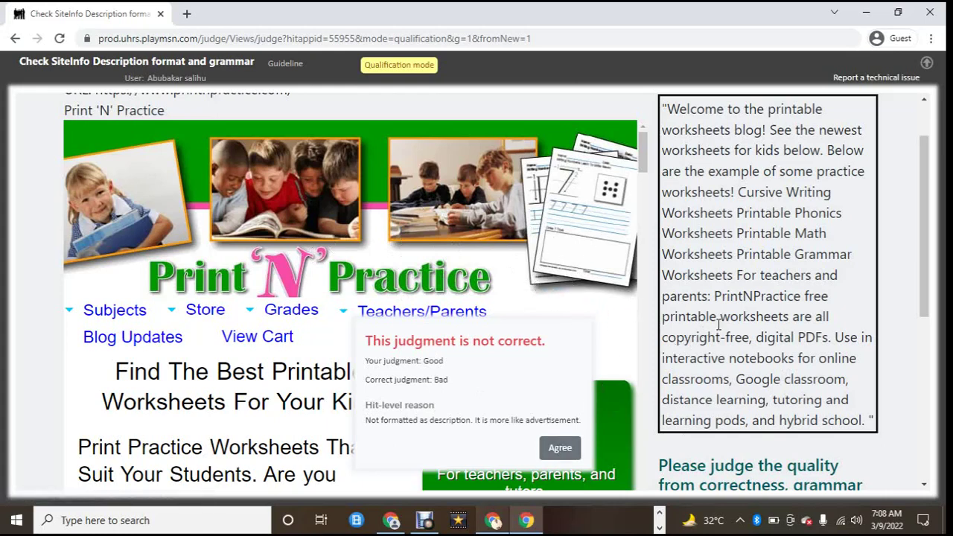
left_click(560, 448)
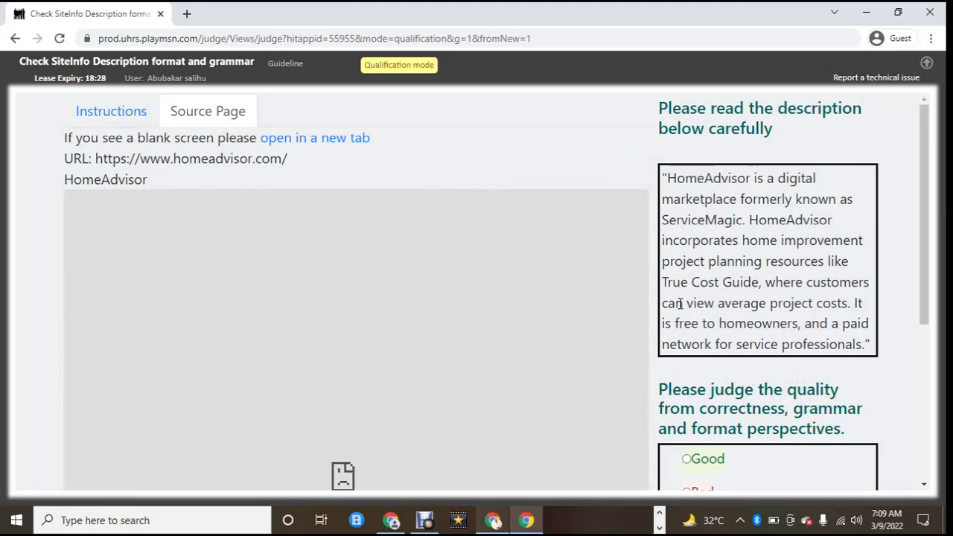
Submit a Good judgment for the HomeAdvisor description and accept the 'You're correct!' result.
scroll(677, 302, "down", 1)
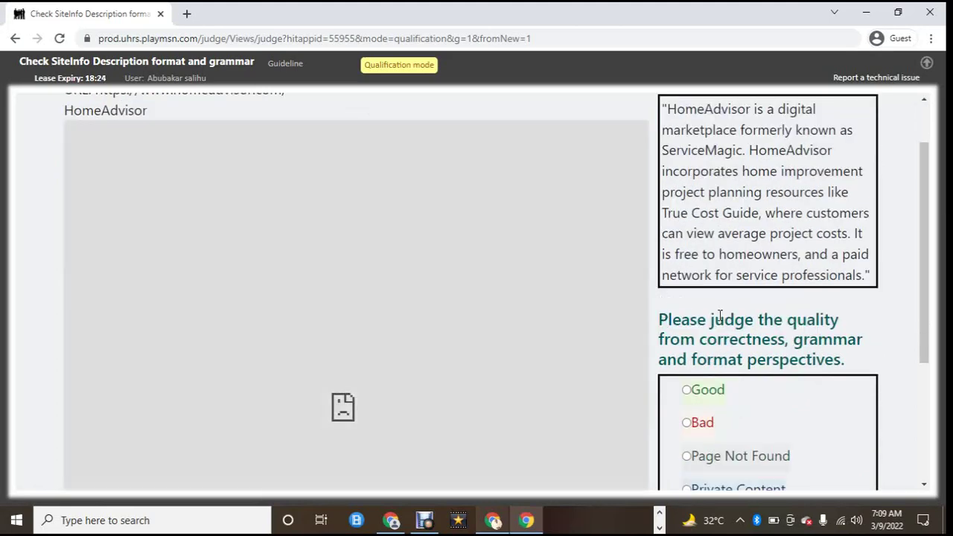
scroll(670, 389, "down", 2)
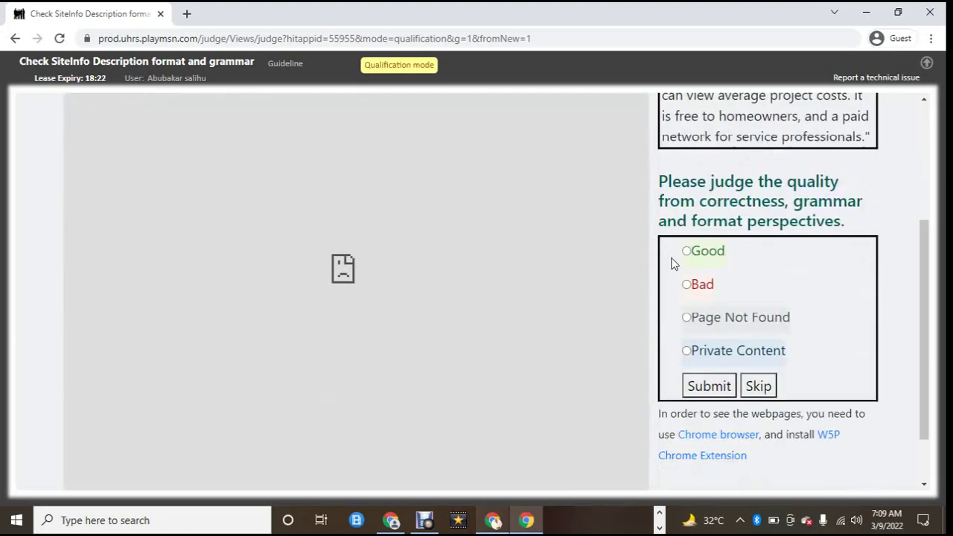
left_click(685, 252)
left_click(702, 386)
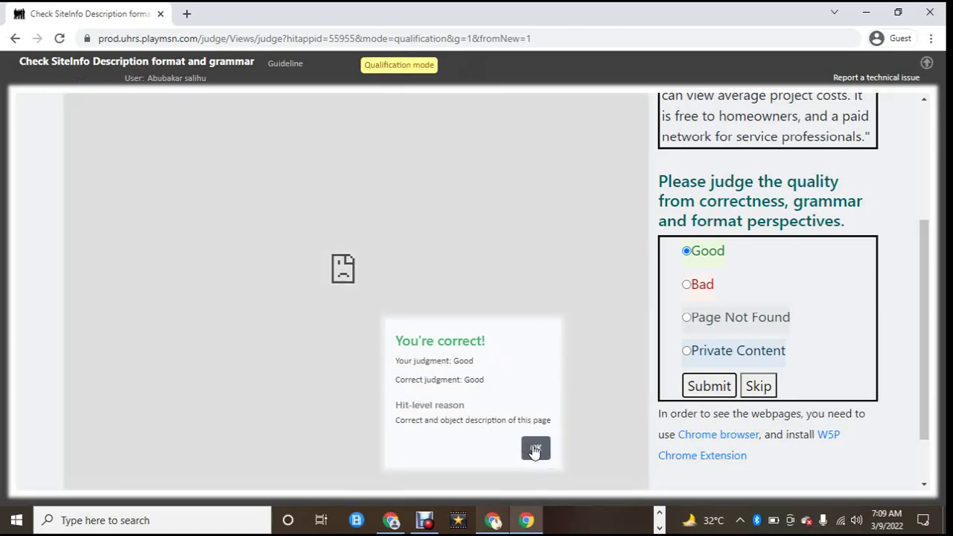
left_click(534, 449)
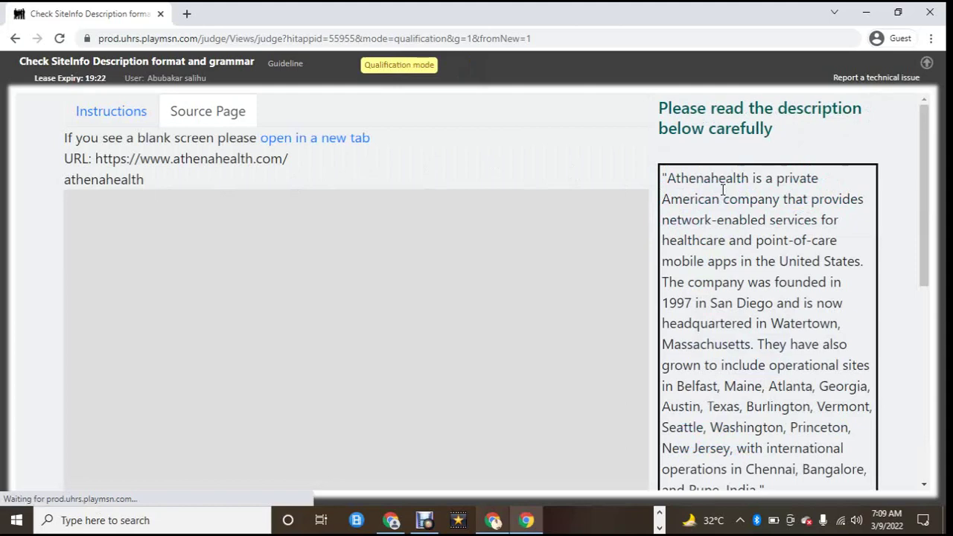
Read the athenahealth description, submit it as Good, and accept the correct result.
scroll(722, 190, "down", 3)
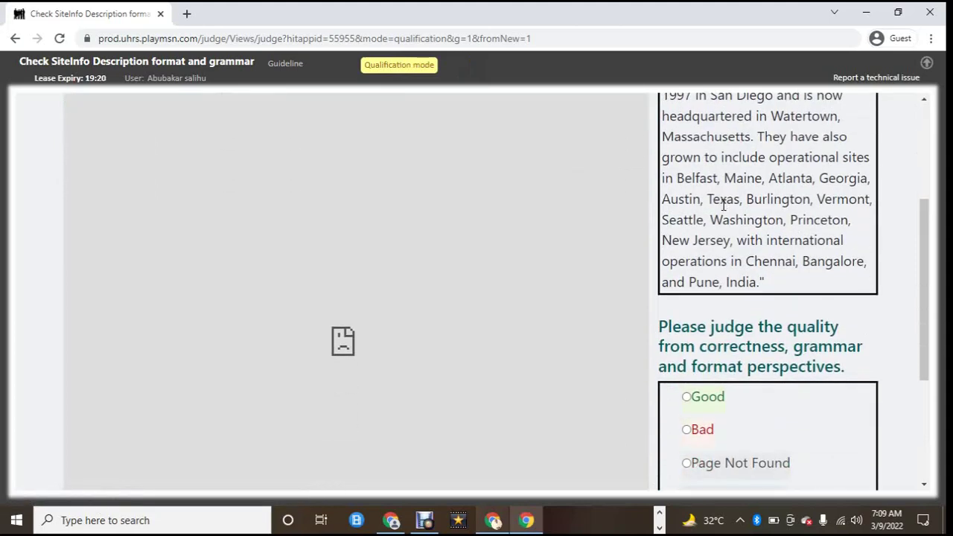
scroll(723, 204, "up", 1)
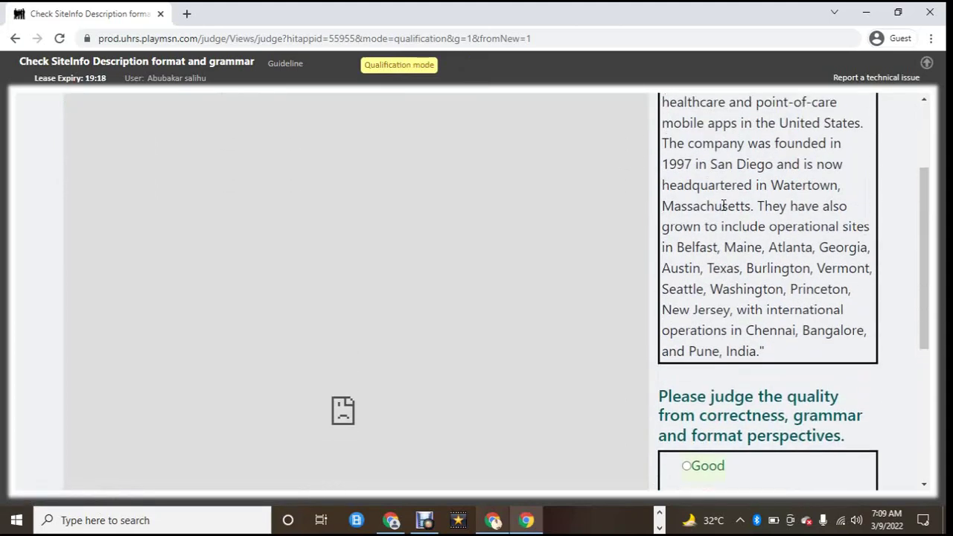
scroll(723, 206, "up", 2)
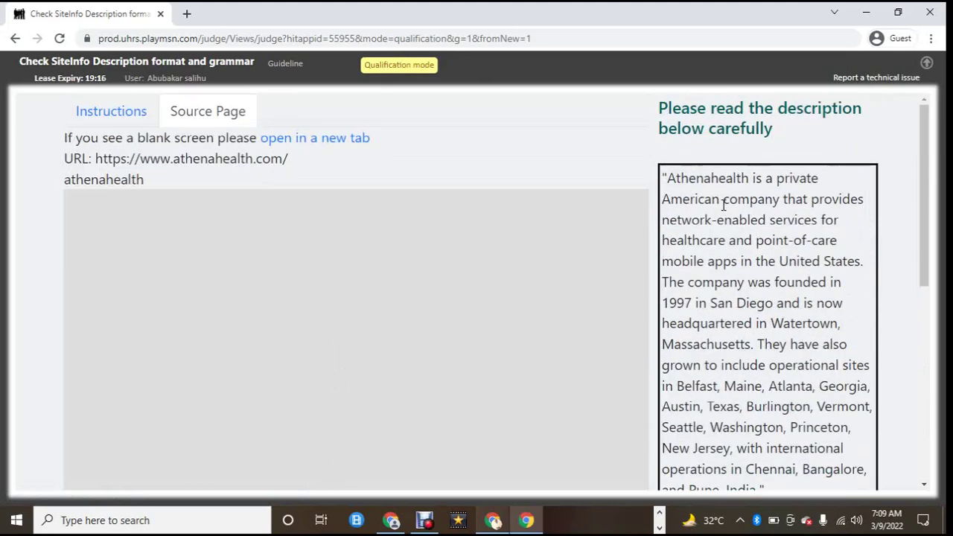
scroll(723, 206, "down", 3)
left_click(693, 395)
scroll(692, 395, "down", 2)
left_click(722, 392)
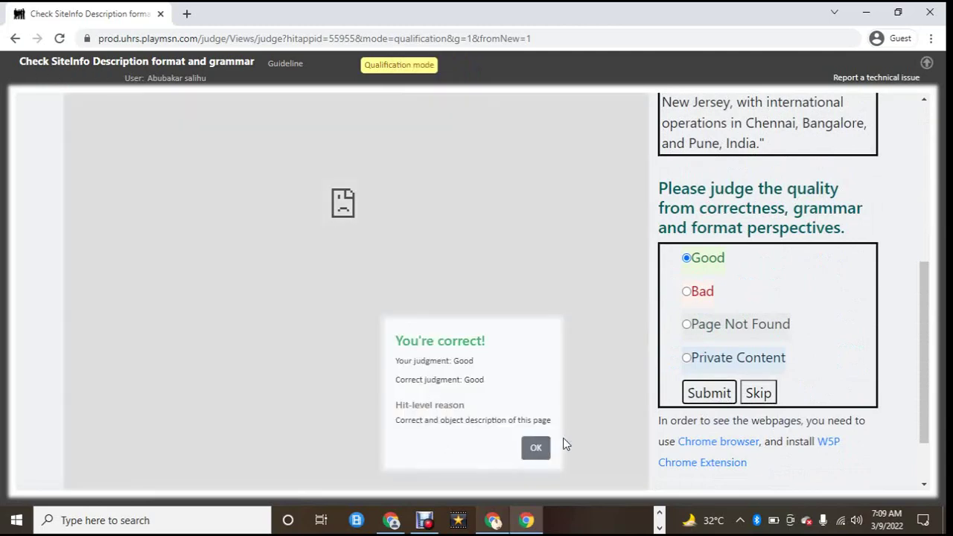
left_click(536, 448)
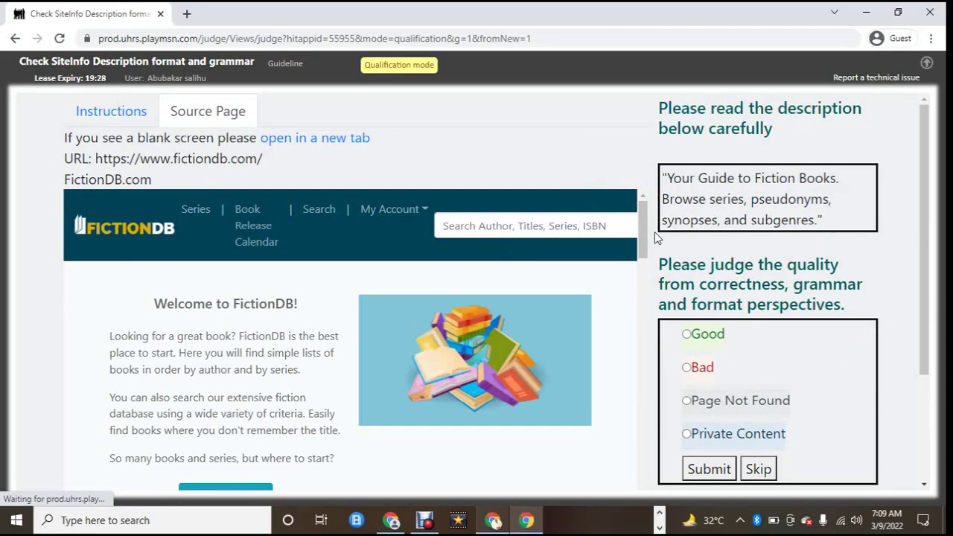
Change the FictionDB rating from Good to Bad, submit, and accept the correct result.
scroll(659, 237, "down", 2)
left_click(711, 184)
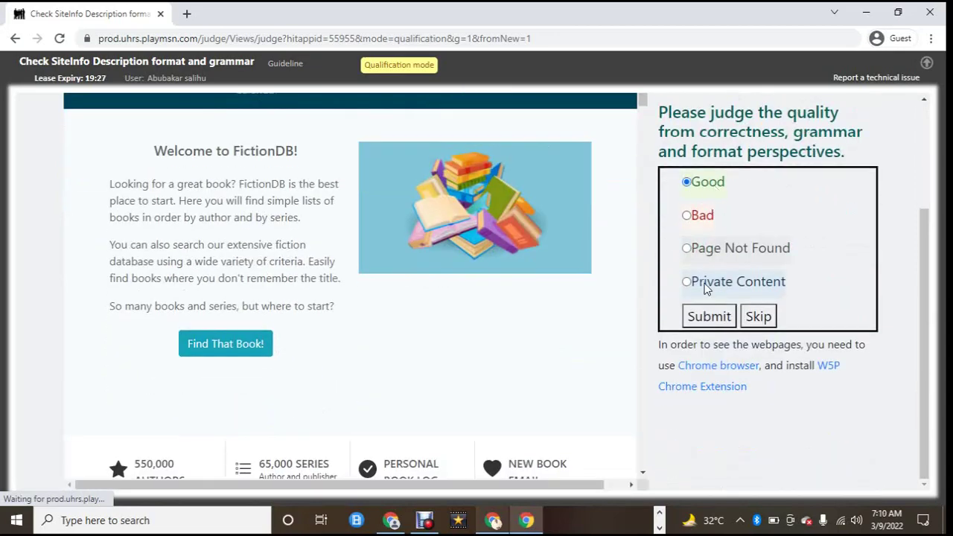
left_click_drag(710, 217, 698, 216)
left_click(696, 216)
left_click(702, 318)
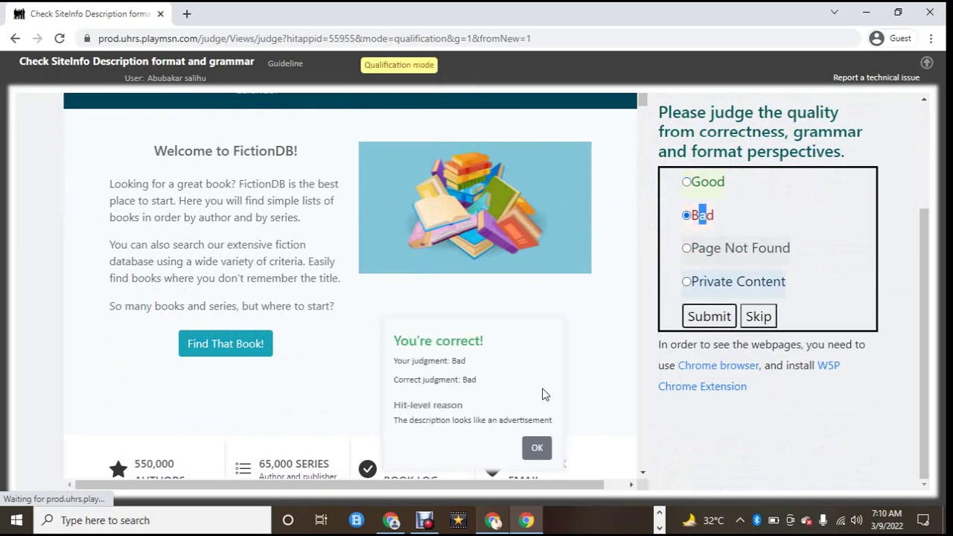
left_click(536, 447)
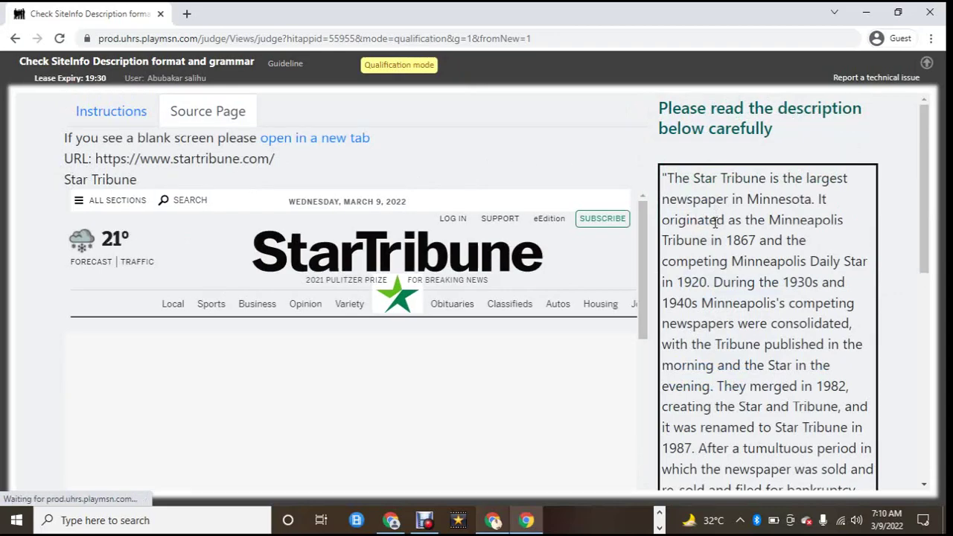
Submit a Good rating for the Star Tribune description and accept the 'You're correct!' result.
scroll(712, 235, "down", 2)
scroll(713, 234, "down", 1)
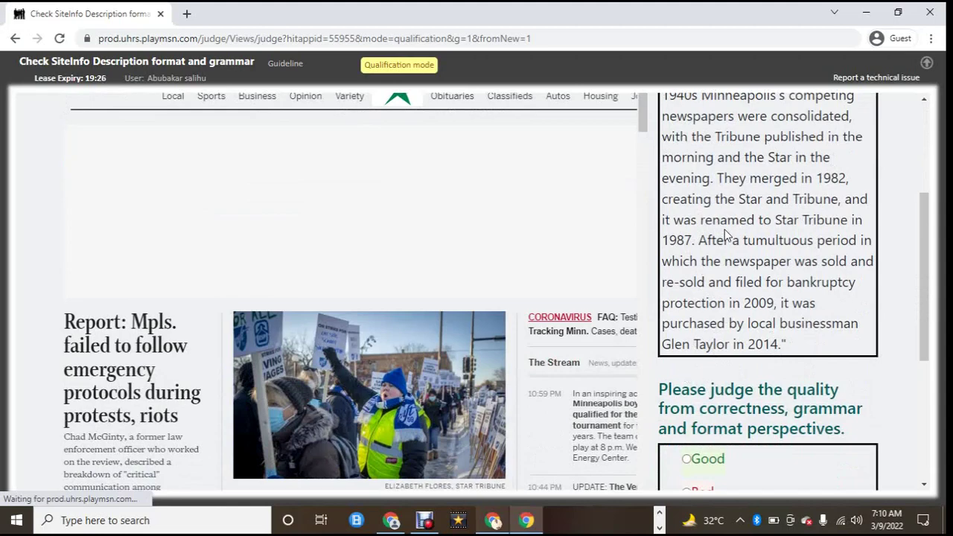
scroll(741, 262, "down", 2)
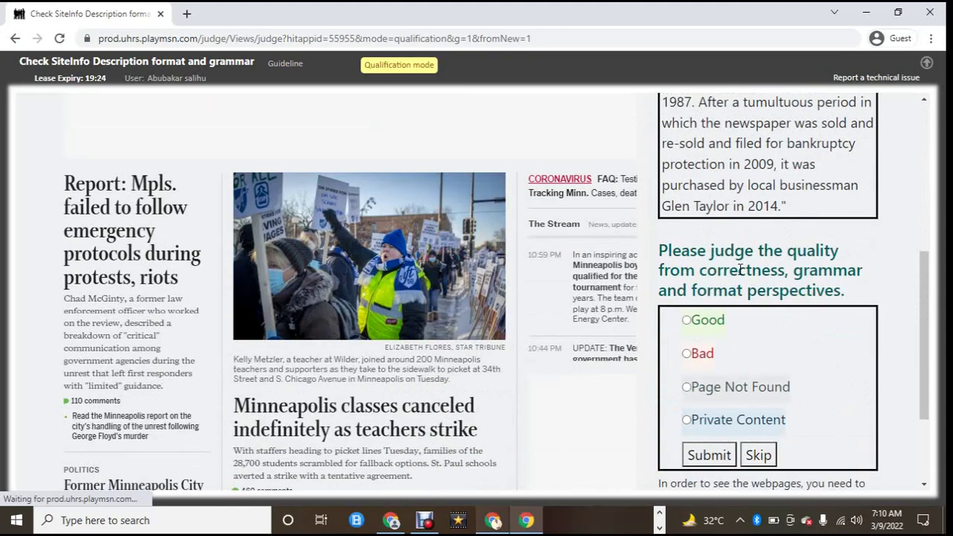
left_click(704, 324)
left_click(701, 457)
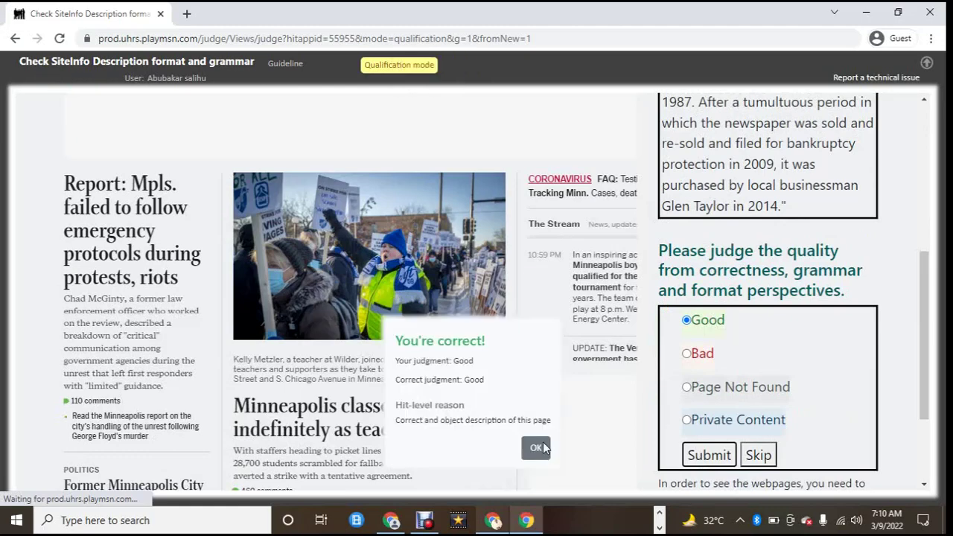
left_click(544, 451)
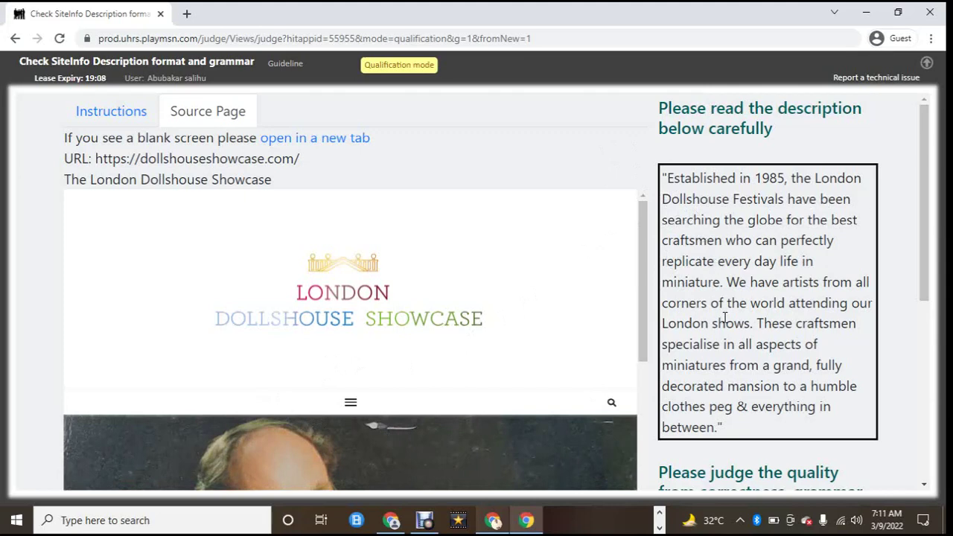
Rate the first London Dollshouse Showcase description Bad, submit, and accept the result.
scroll(733, 316, "down", 1)
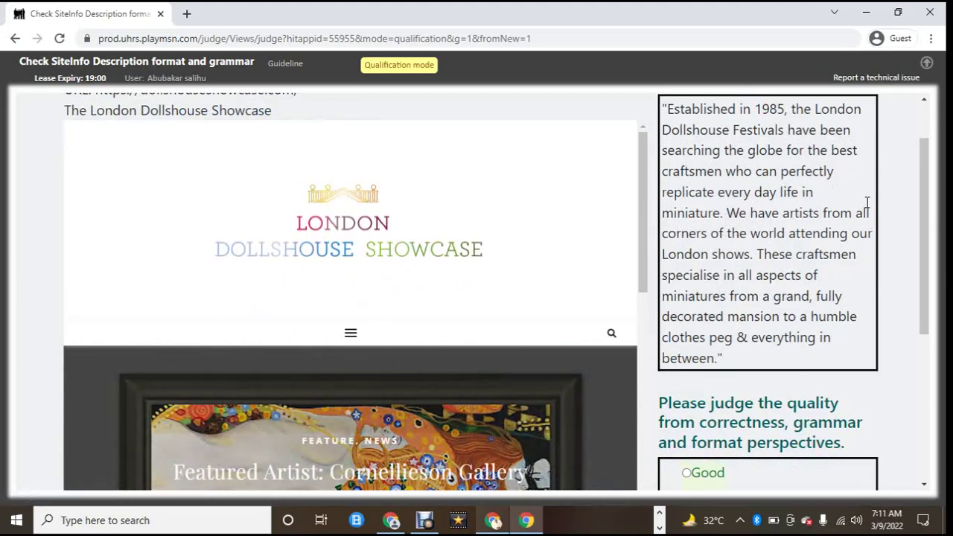
scroll(867, 203, "down", 2)
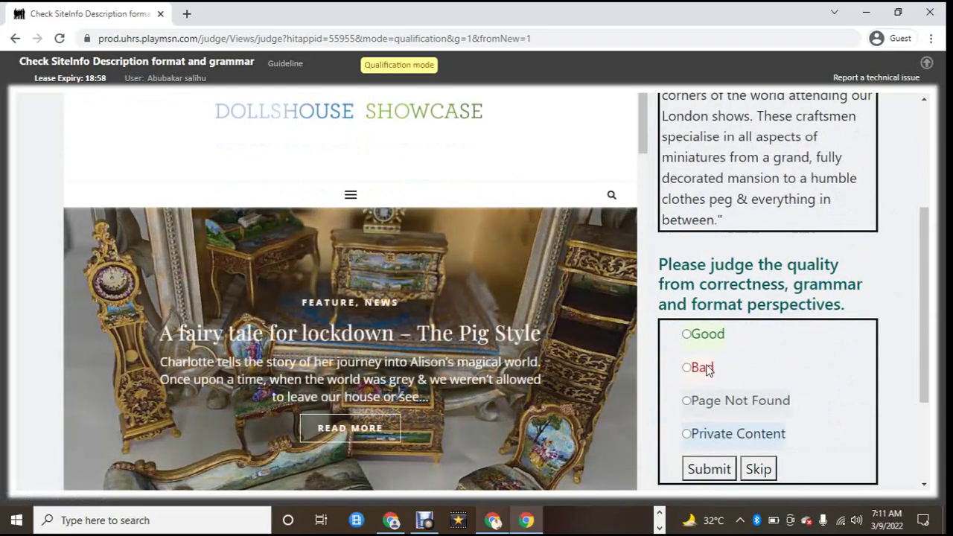
left_click(706, 368)
scroll(707, 370, "down", 2)
left_click(718, 341)
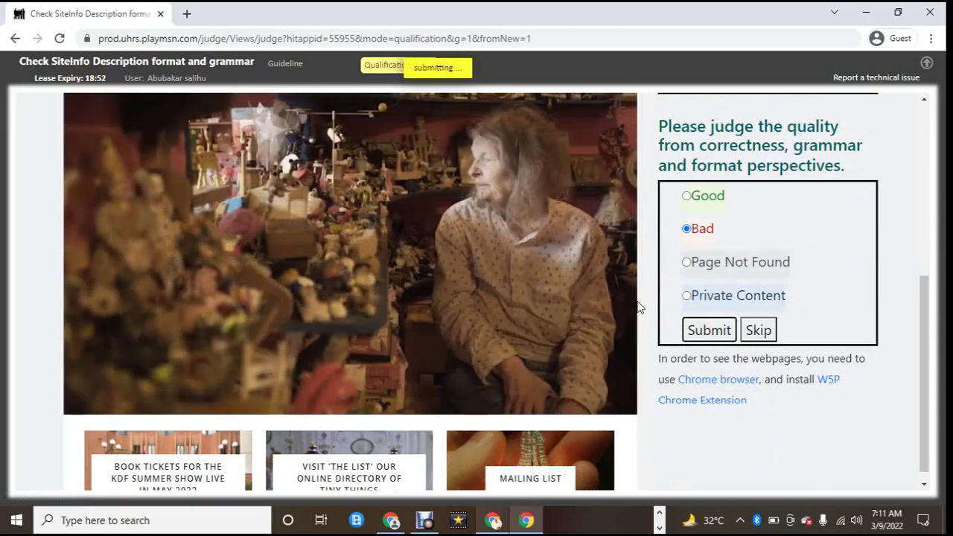
left_click(548, 447)
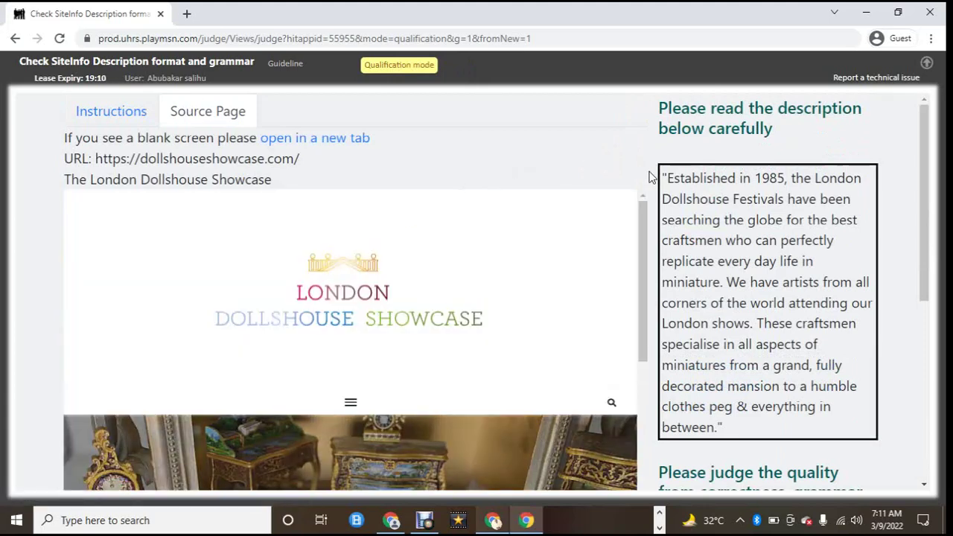
Rate the next dollshouse description Bad, submit, and close the result to continue.
scroll(679, 218, "down", 2)
scroll(679, 219, "down", 1)
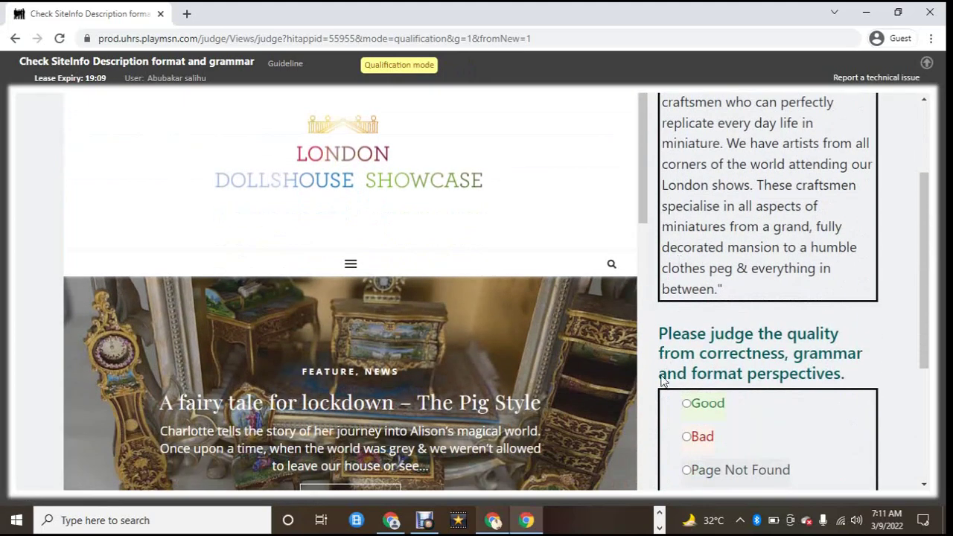
left_click(699, 444)
left_click(700, 442)
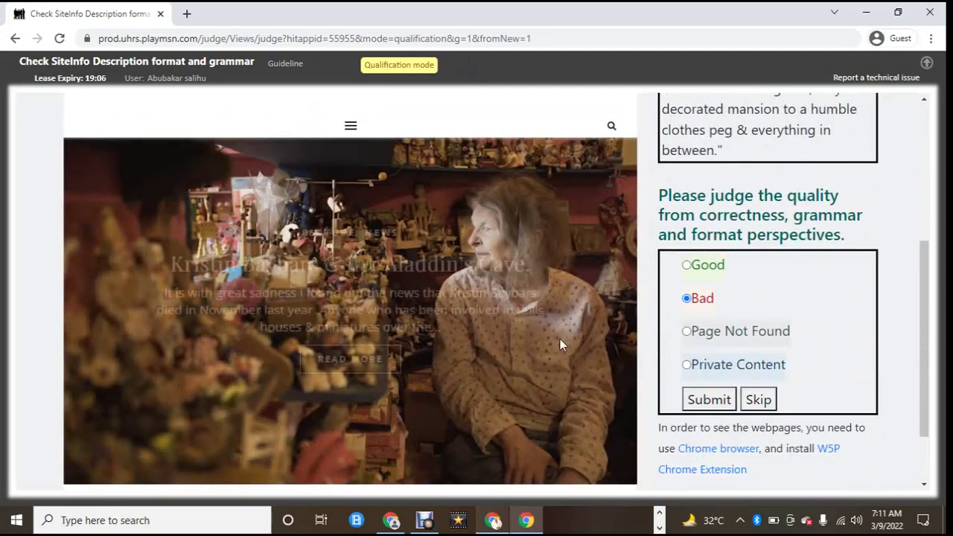
scroll(638, 339, "down", 3)
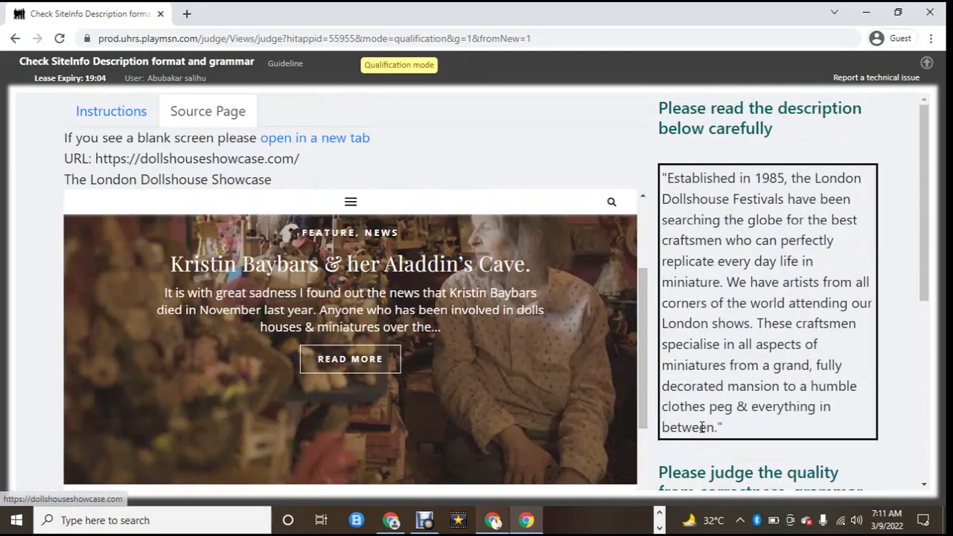
scroll(711, 420, "down", 2)
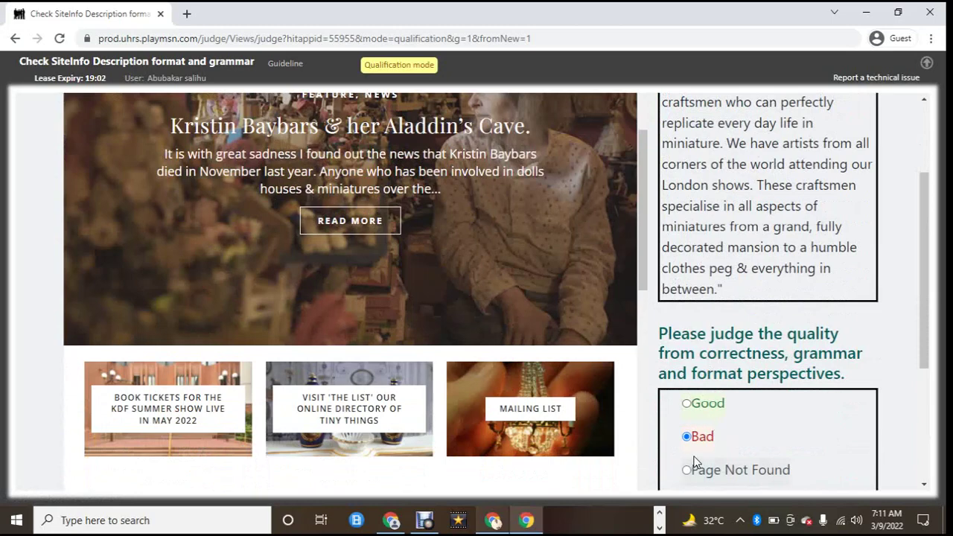
scroll(693, 462, "down", 2)
left_click(709, 399)
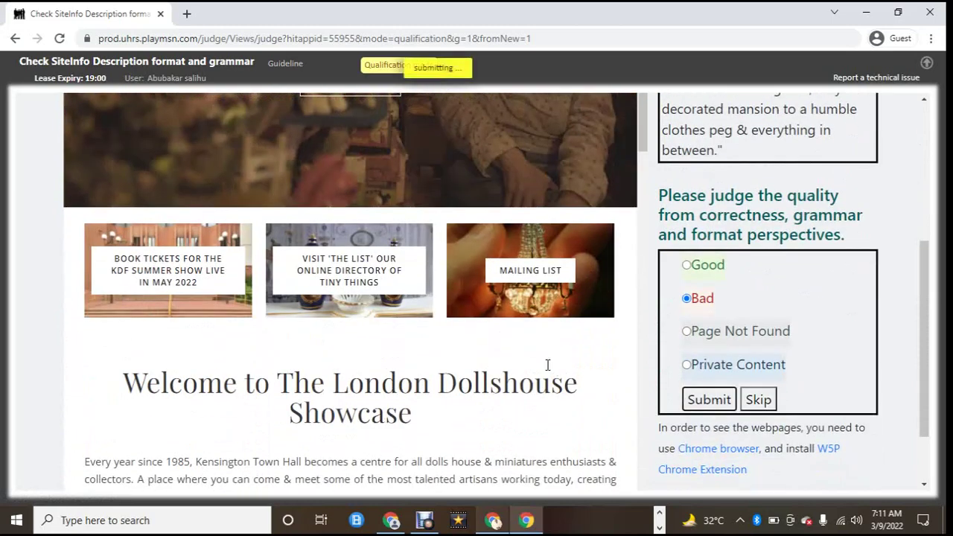
left_click(546, 447)
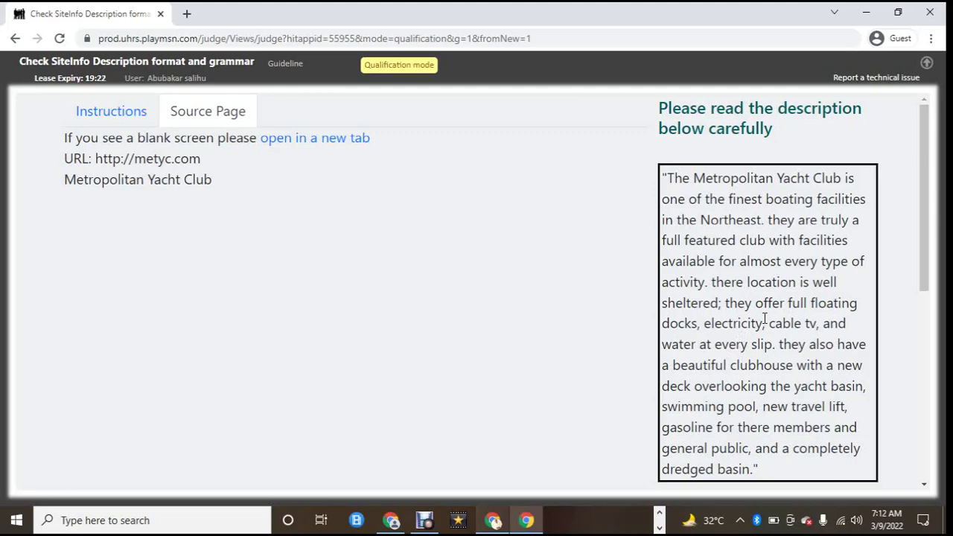
Rate the Metropolitan Yacht Club description as Good and submit the judgment.
scroll(765, 320, "down", 2)
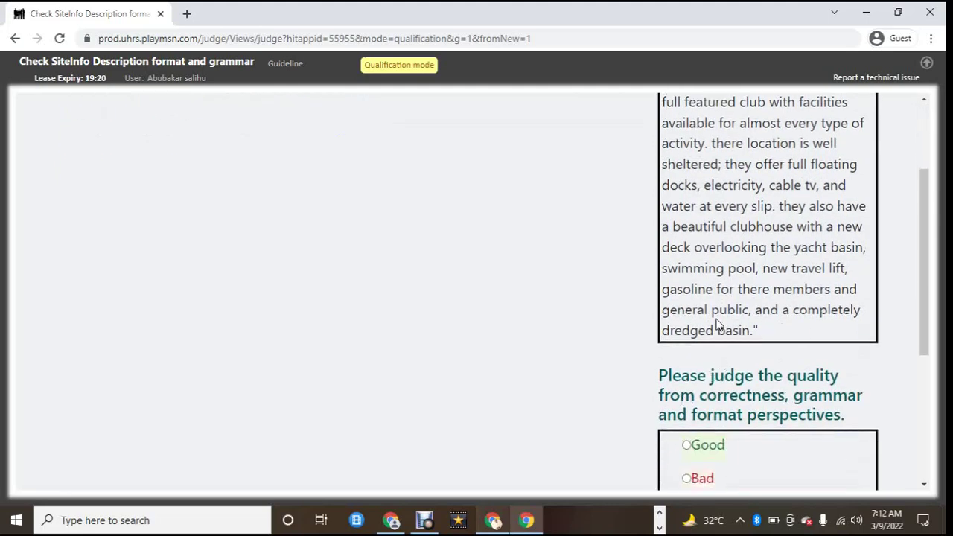
scroll(717, 323, "down", 1)
left_click(699, 382)
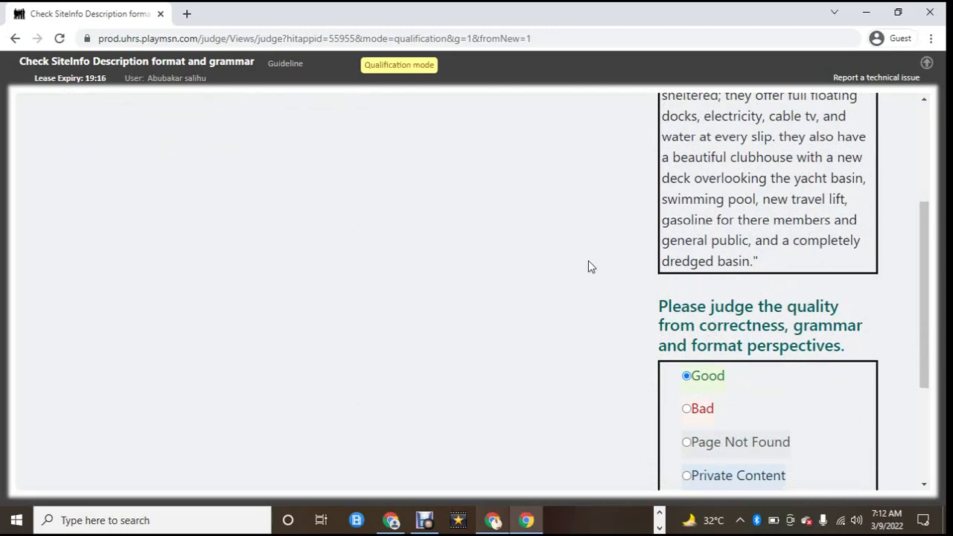
scroll(589, 256, "down", 2)
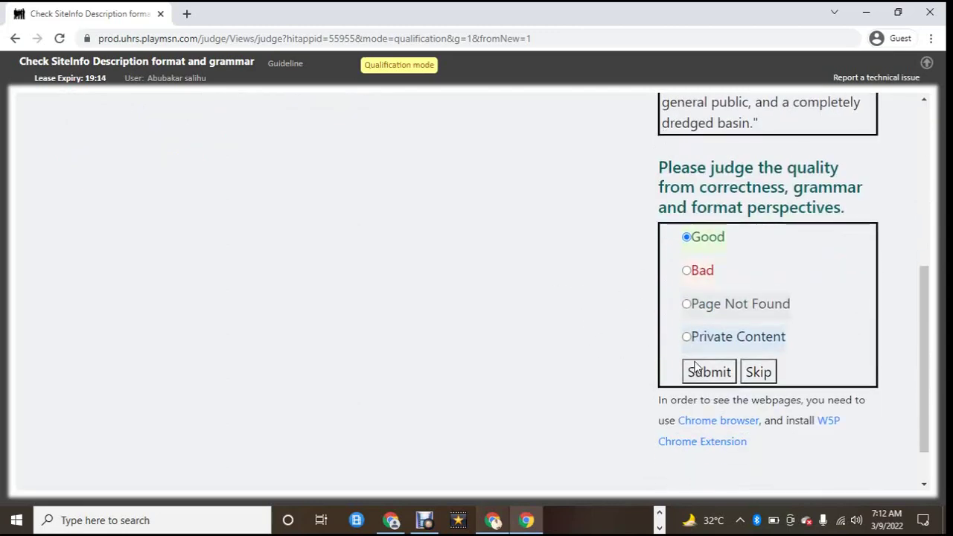
left_click(700, 373)
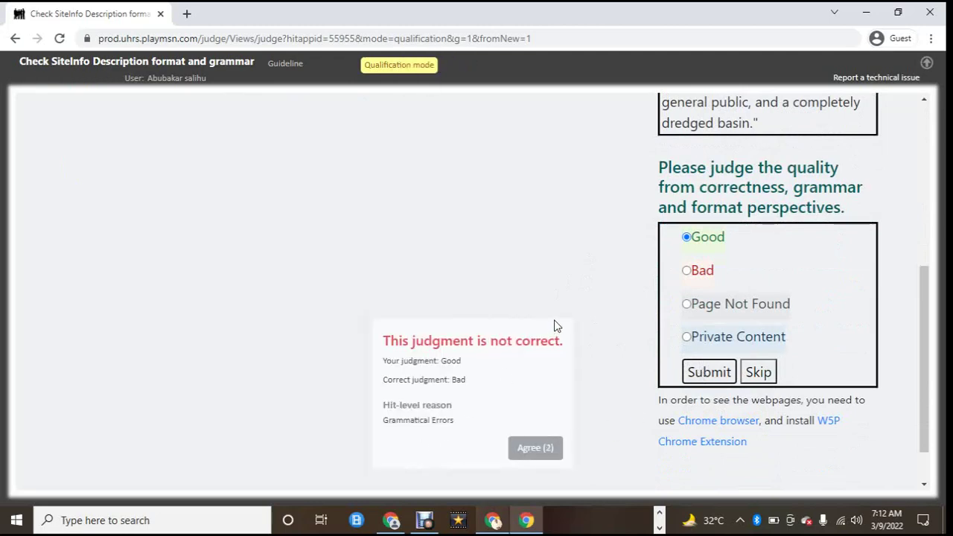
Agree that the description is actually Bad for grammatical errors, loading the athenahealth task.
scroll(564, 294, "up", 3)
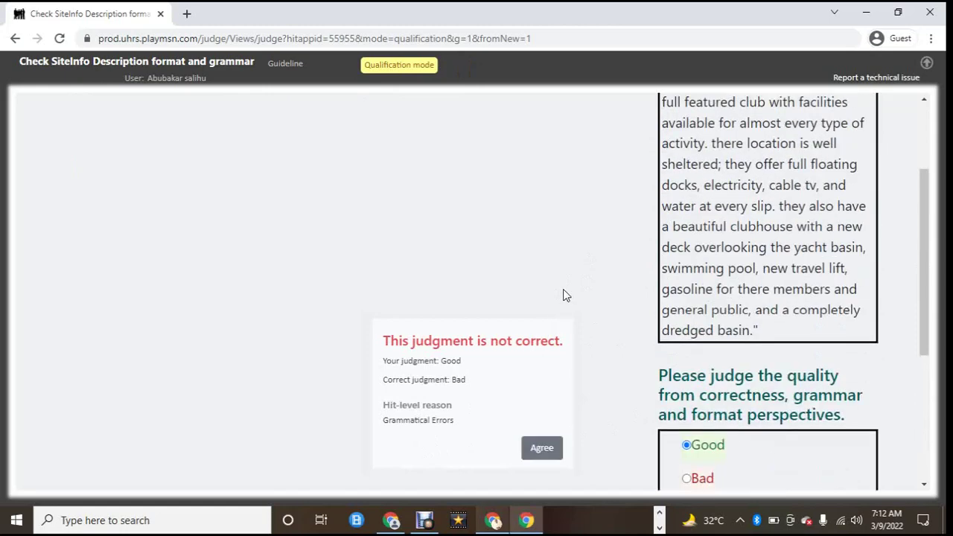
scroll(564, 295, "up", 2)
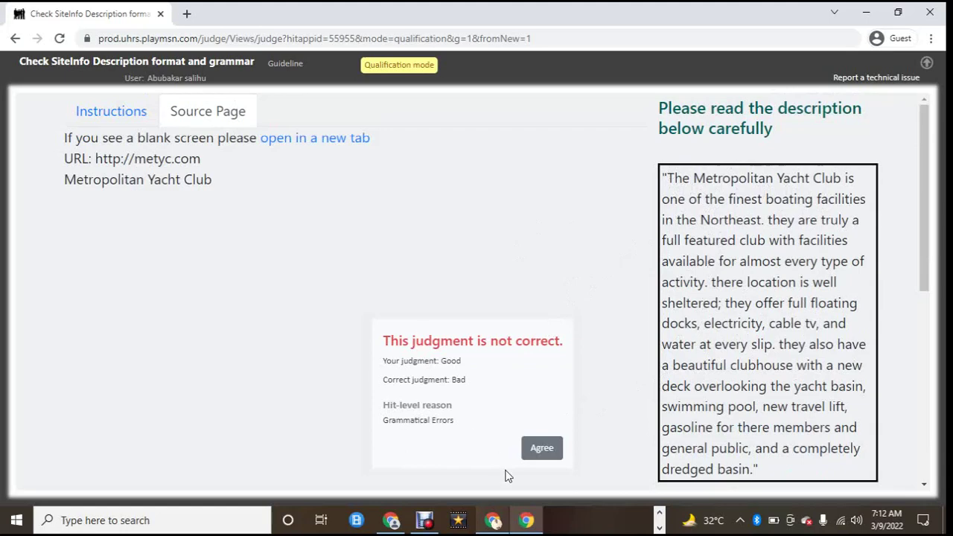
left_click(543, 454)
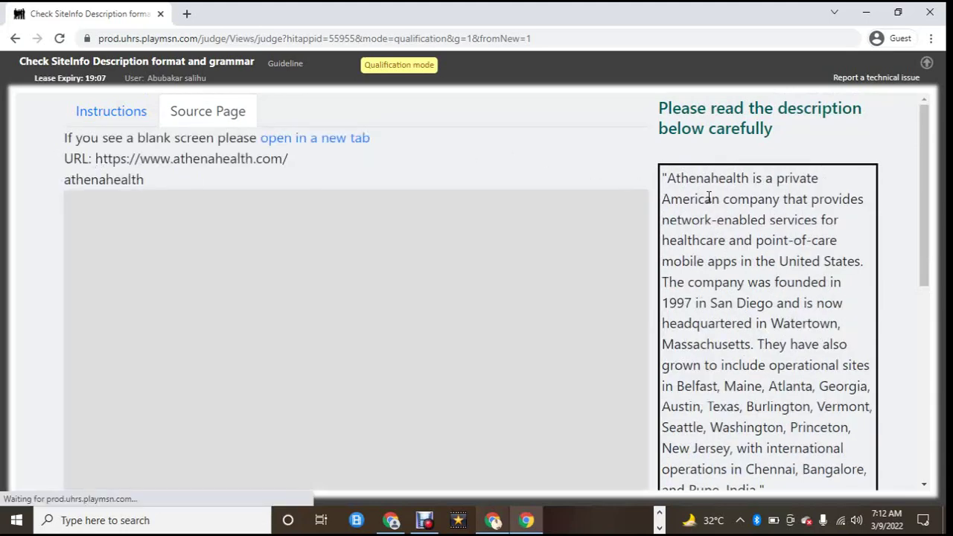
Judge the athenahealth description Good and submit, earning the 'You're correct!' confirmation.
scroll(709, 197, "down", 4)
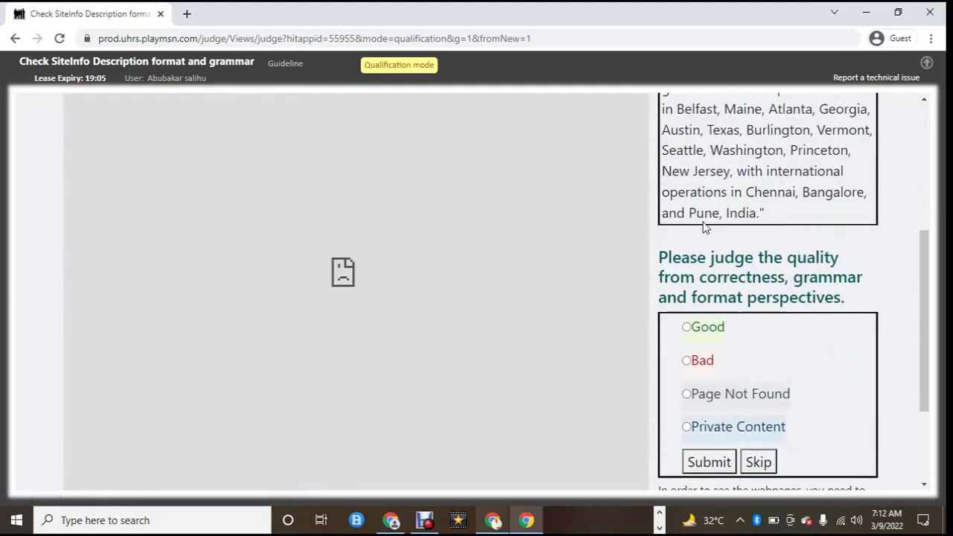
scroll(663, 236, "up", 4)
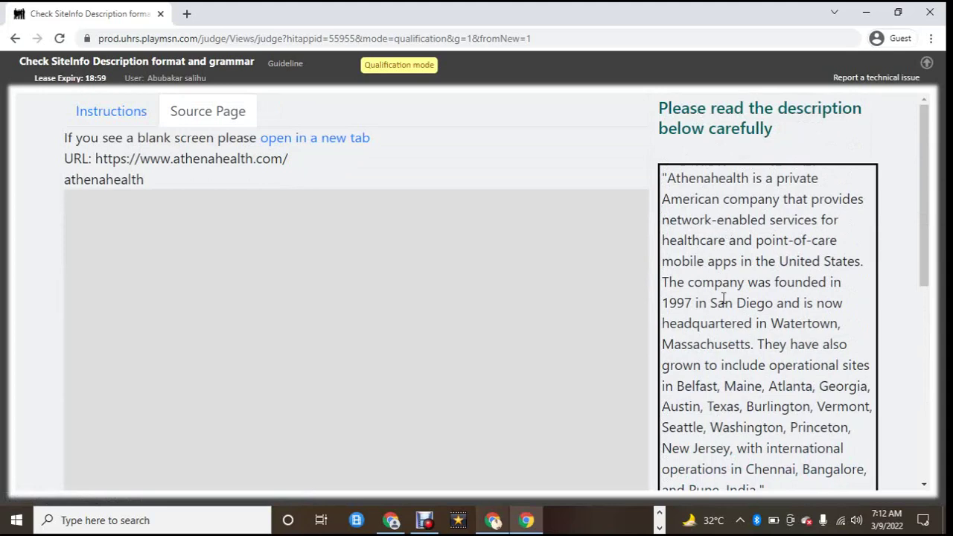
scroll(722, 302, "down", 3)
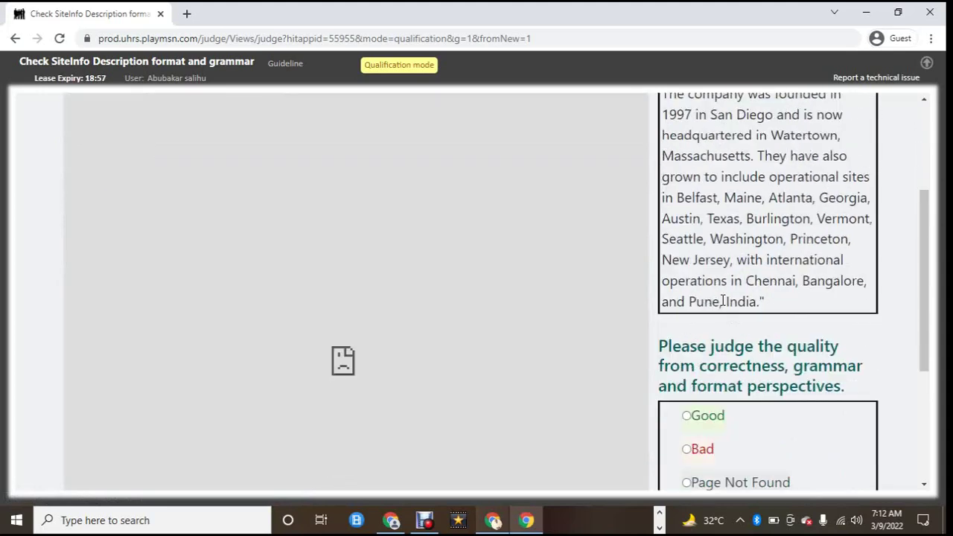
left_click(701, 397)
scroll(633, 446, "down", 1)
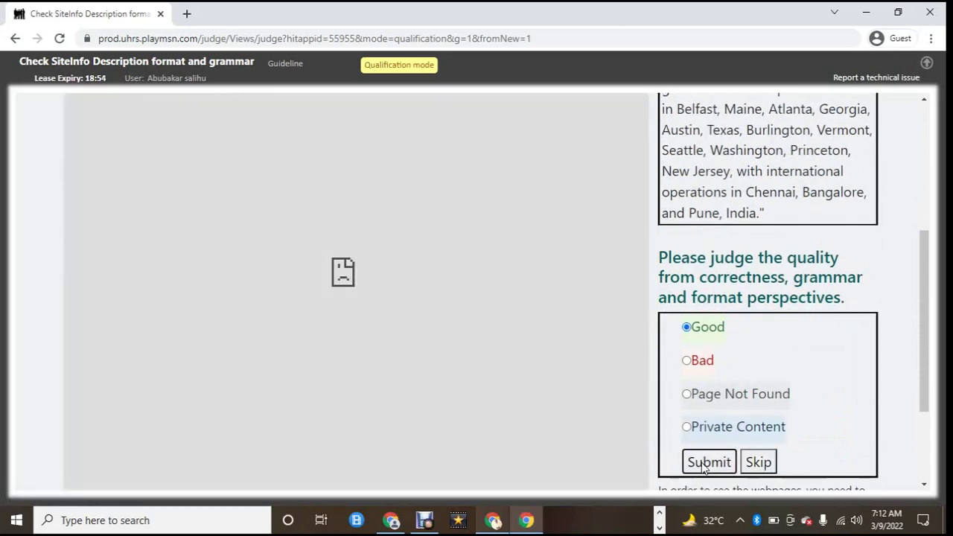
left_click(706, 463)
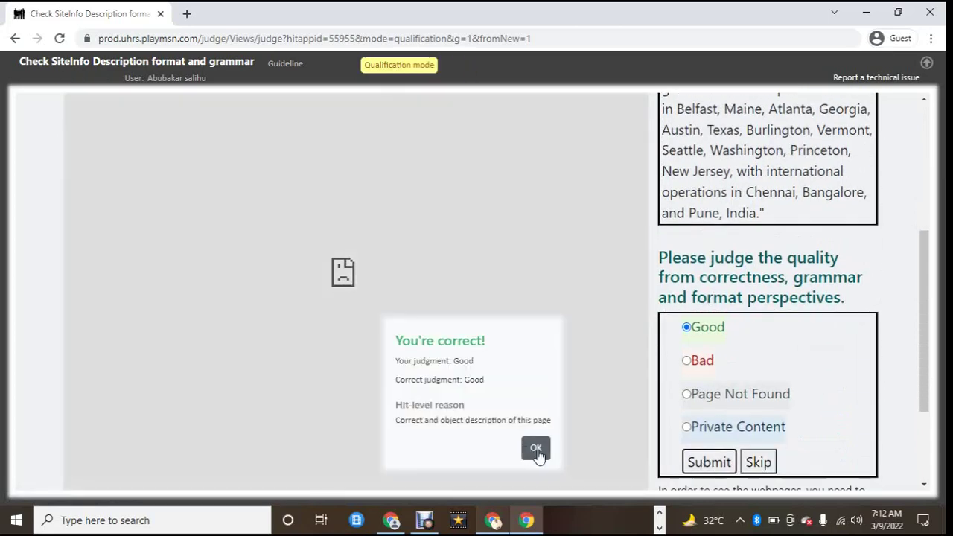
Dismiss the 'You're correct!' popup with OK to reveal the qualification-passed Success message.
left_click(537, 449)
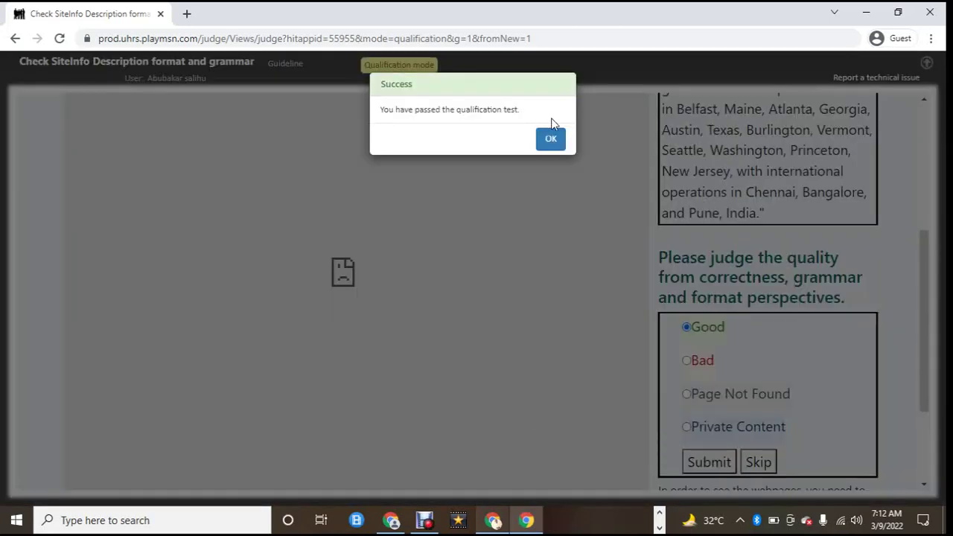